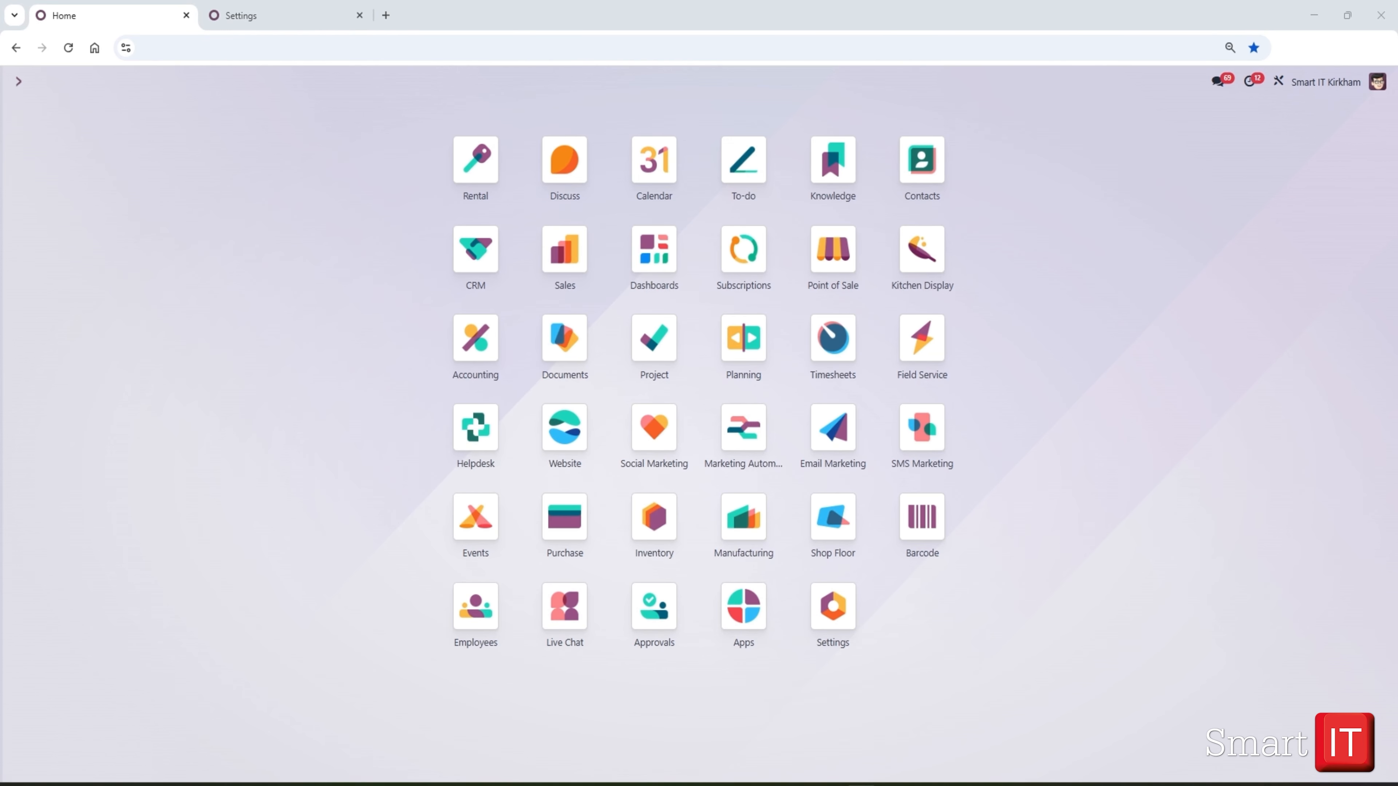
Open the settings of the Interior Design, Head Office project and view its analytic plan assignments.
{"action": "left_click", "coordinate": [666, 339]}
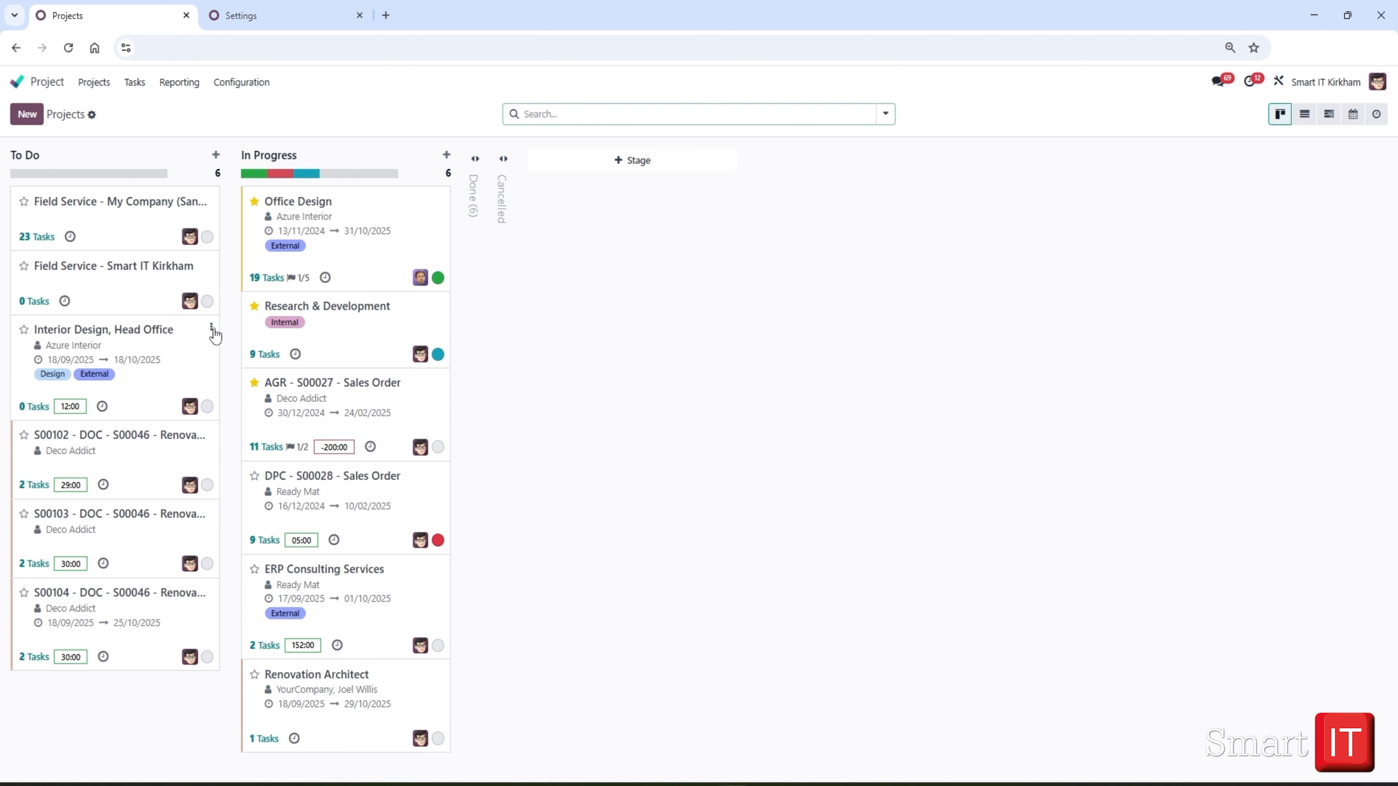
{"action": "left_click", "coordinate": [212, 330]}
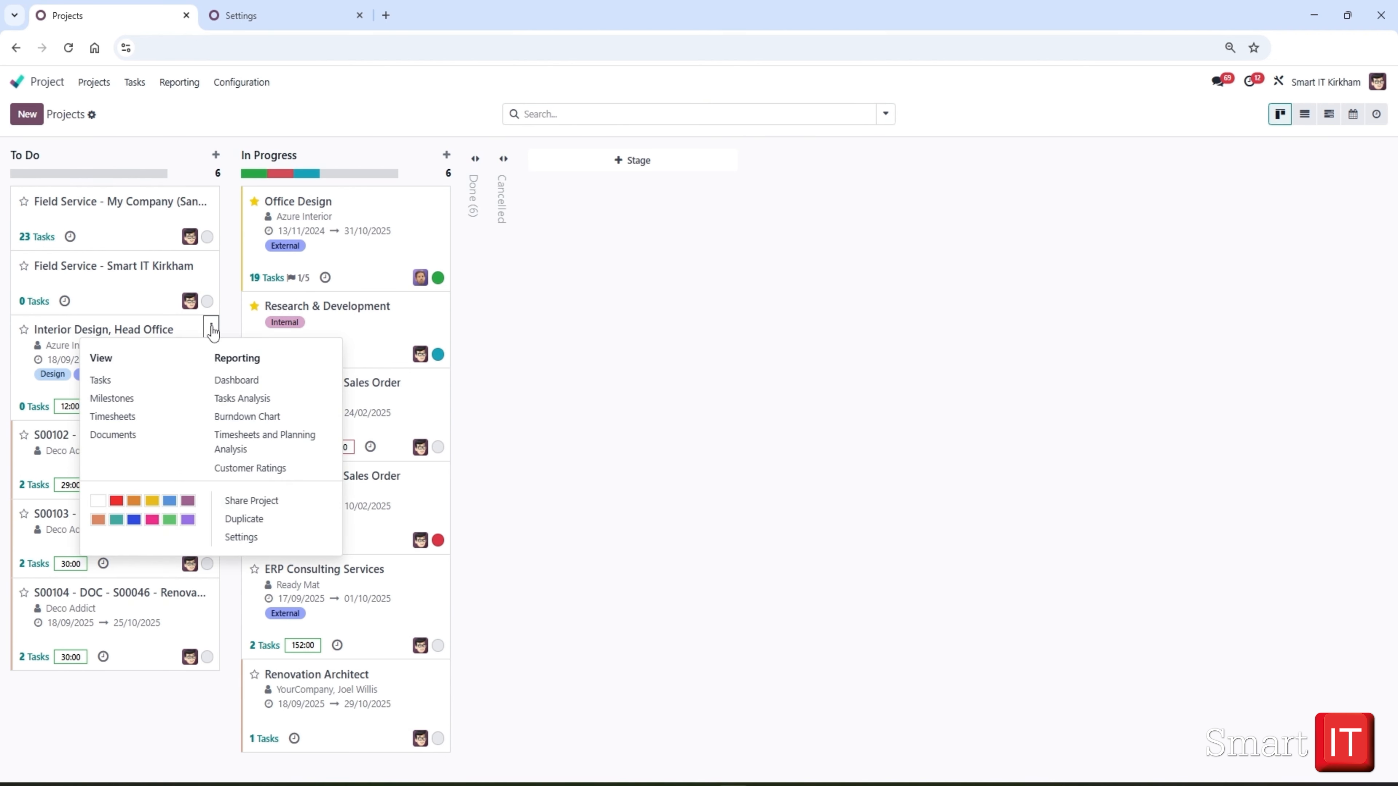
{"action": "left_click", "coordinate": [241, 537]}
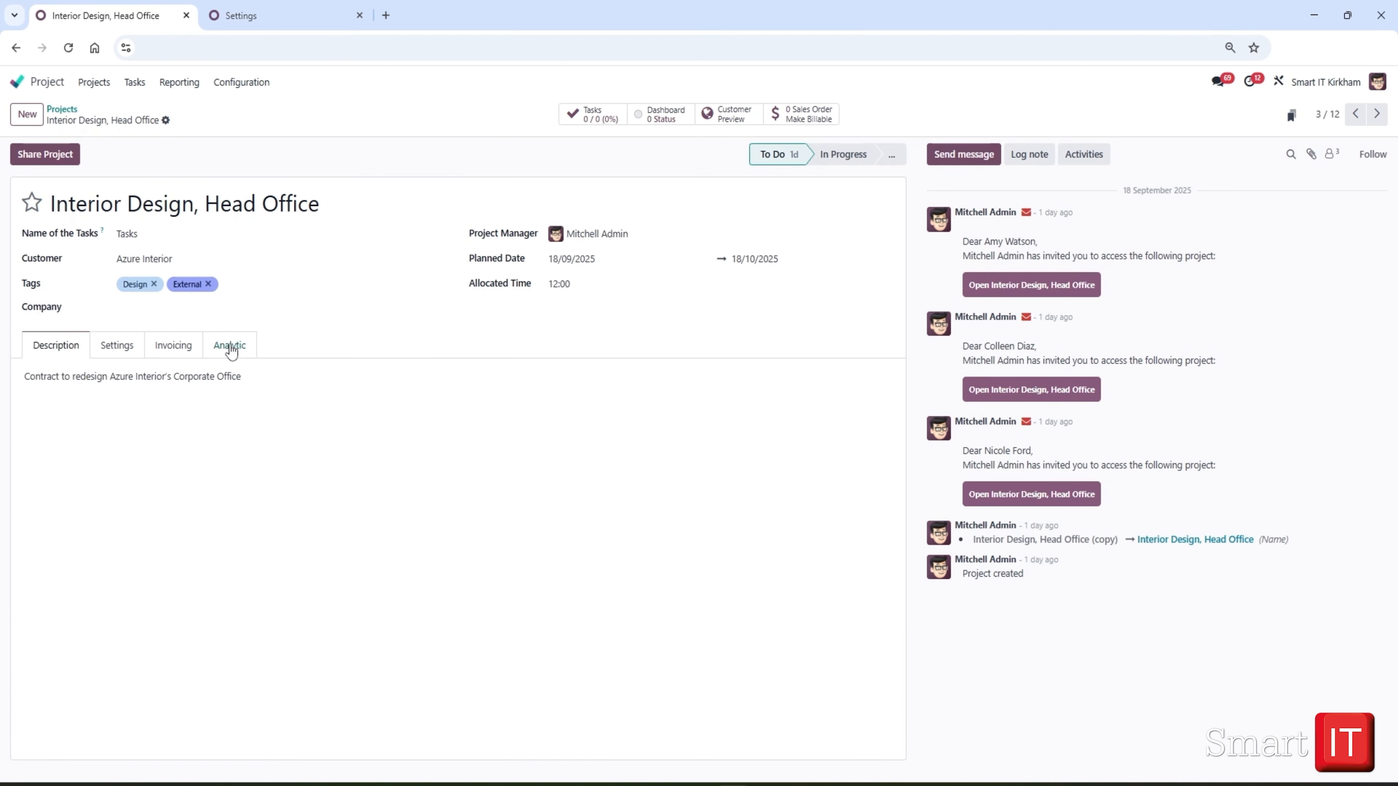
{"action": "left_click", "coordinate": [230, 347]}
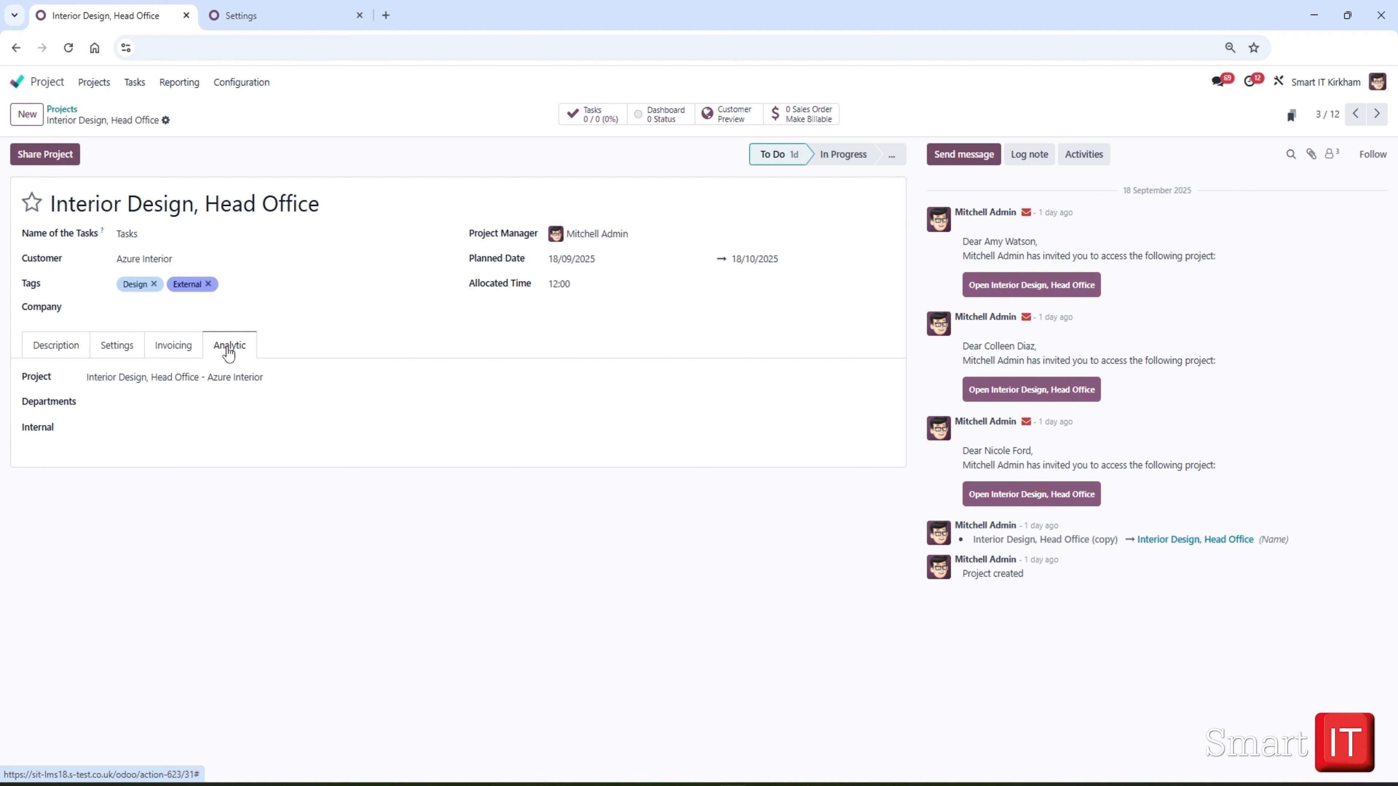
Switch to Accounting, open the analytic accounts list and search the accounts for "inter".
{"action": "left_click", "coordinate": [279, 17]}
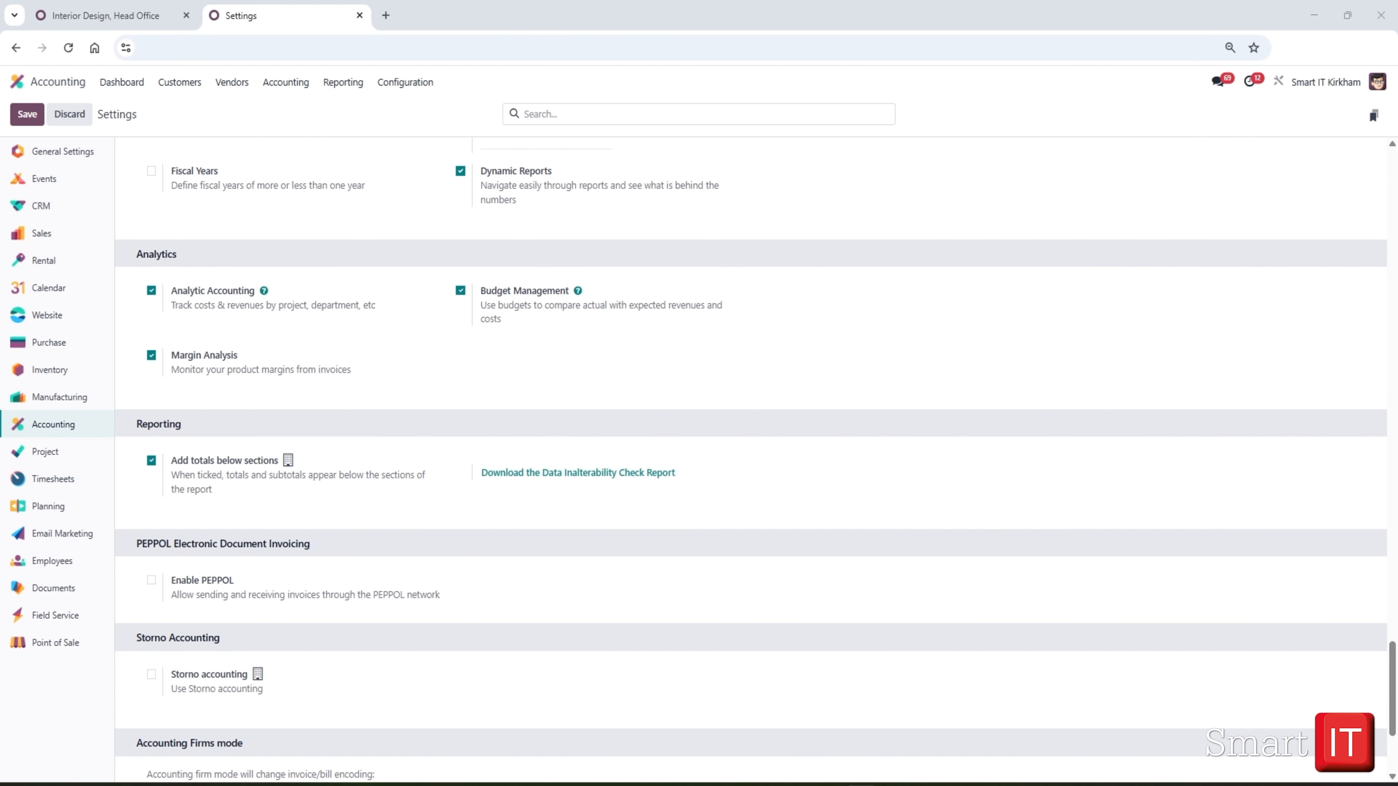
{"action": "left_click", "coordinate": [396, 84]}
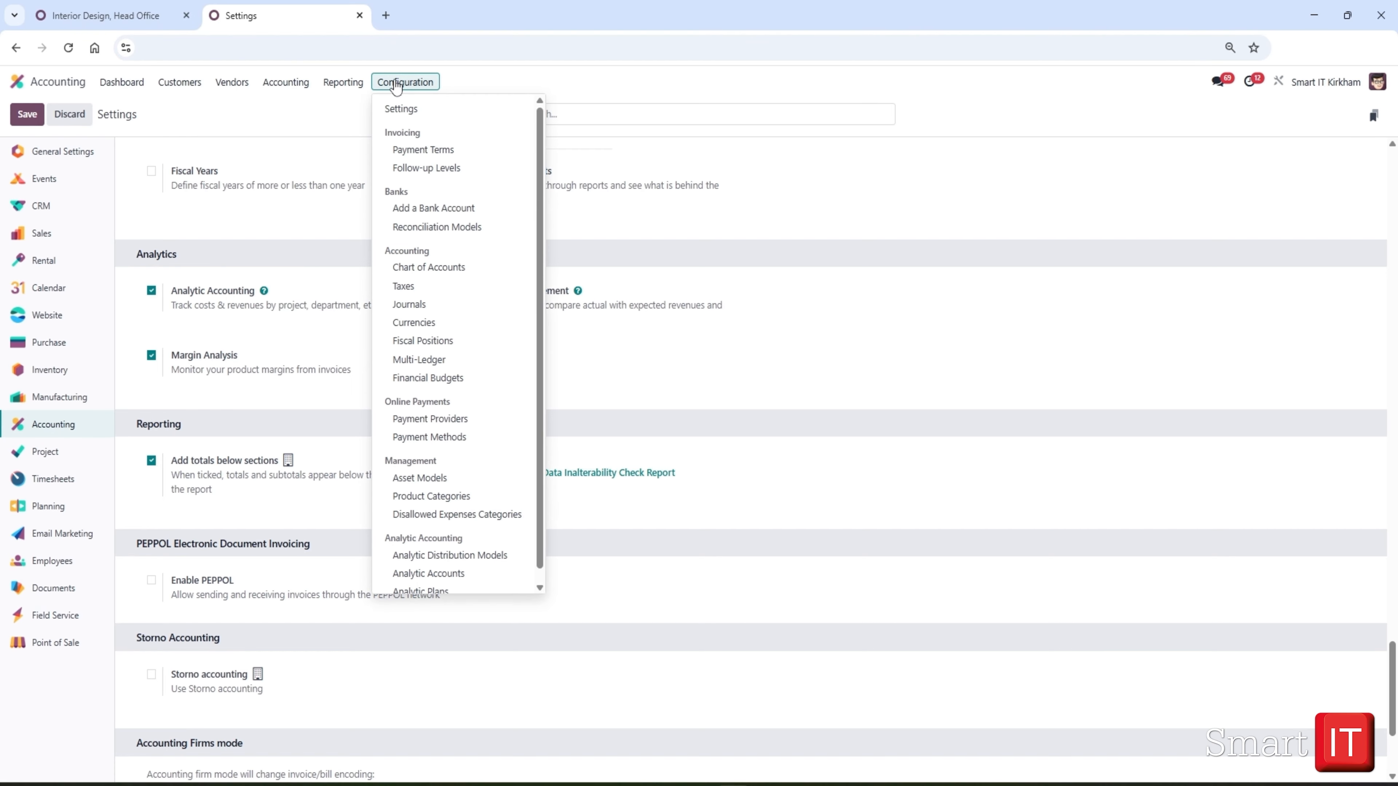
{"action": "scroll", "coordinate": [440, 352], "scroll_direction": "down", "scroll_amount": 1}
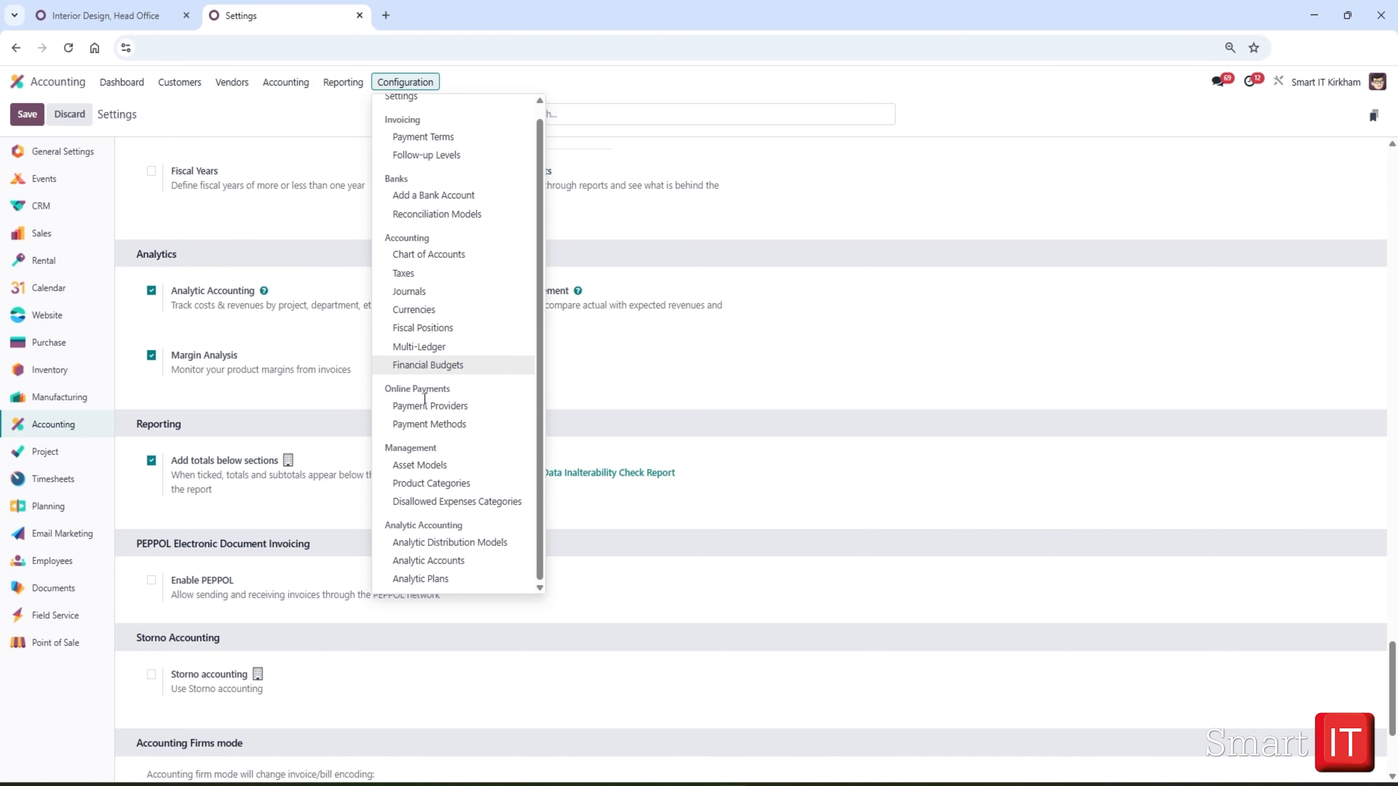
{"action": "left_click", "coordinate": [433, 561]}
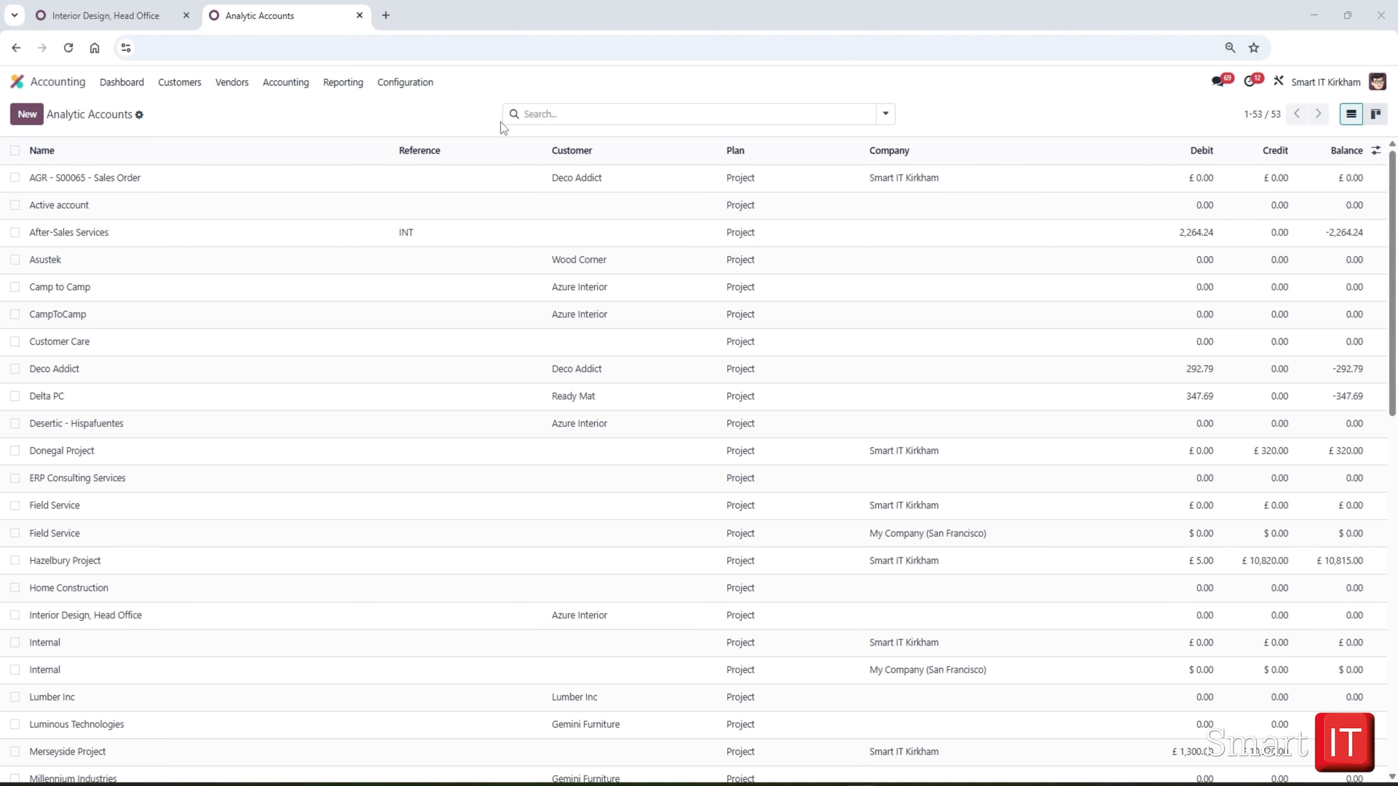
{"action": "left_click", "coordinate": [523, 113]}
{"action": "type", "text": "inter"}
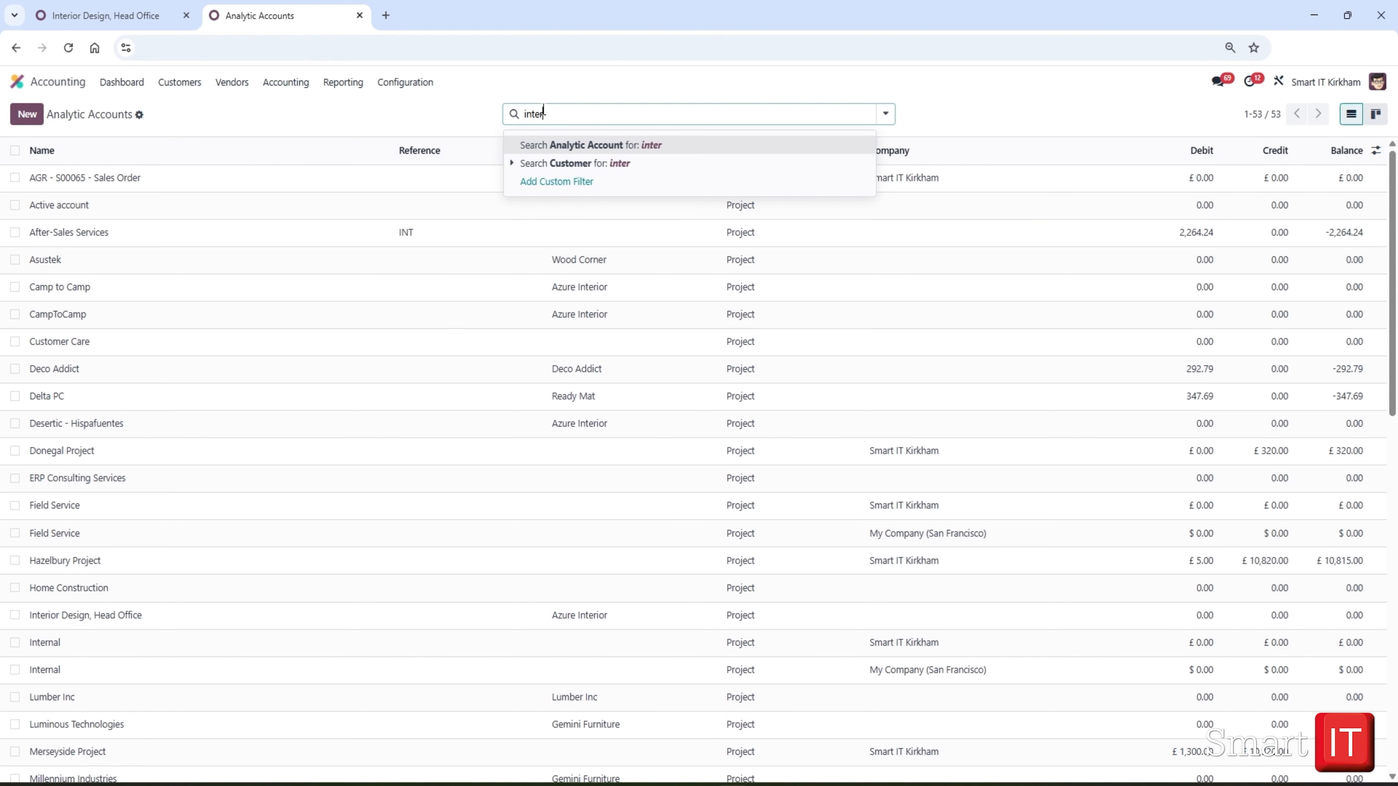
{"action": "key", "text": "Return"}
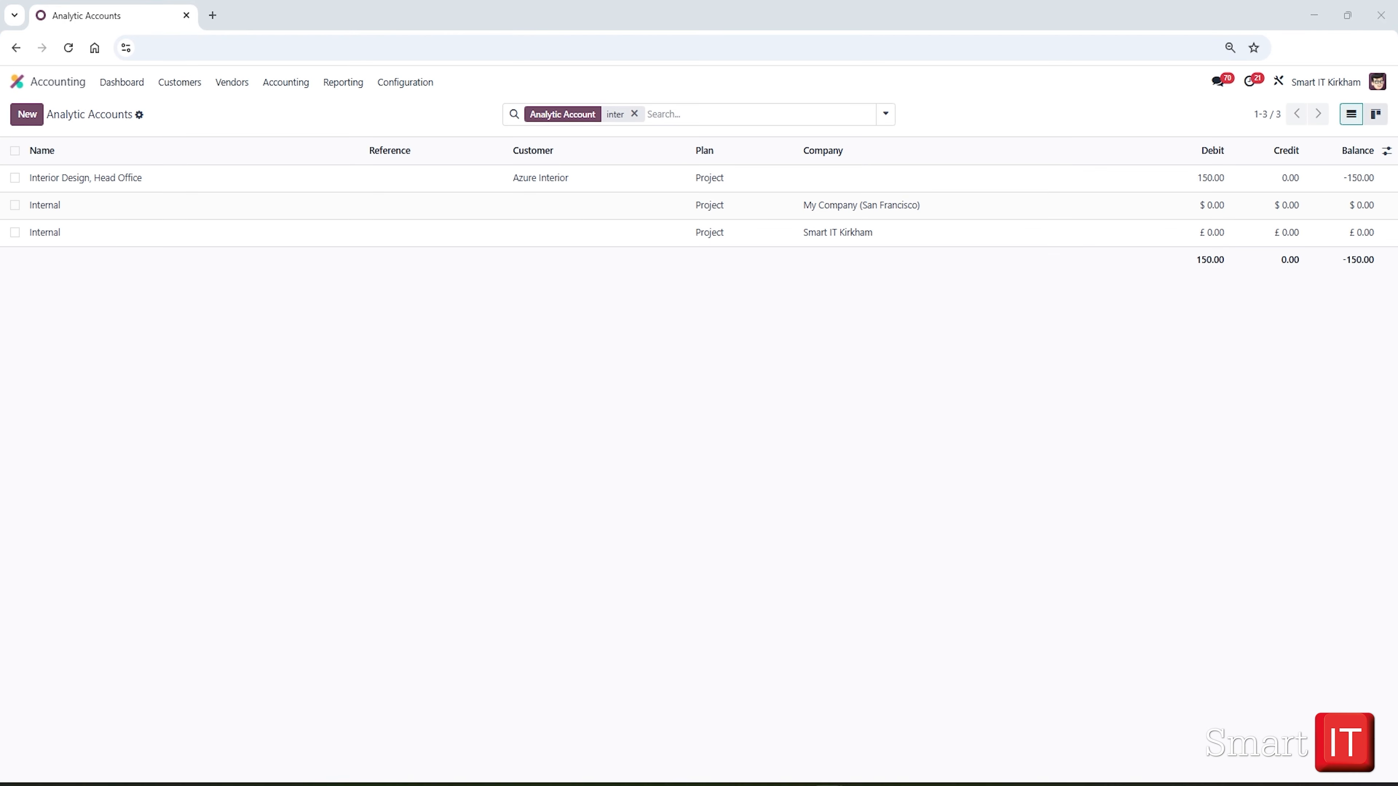
{"action": "left_click", "coordinate": [192, 186]}
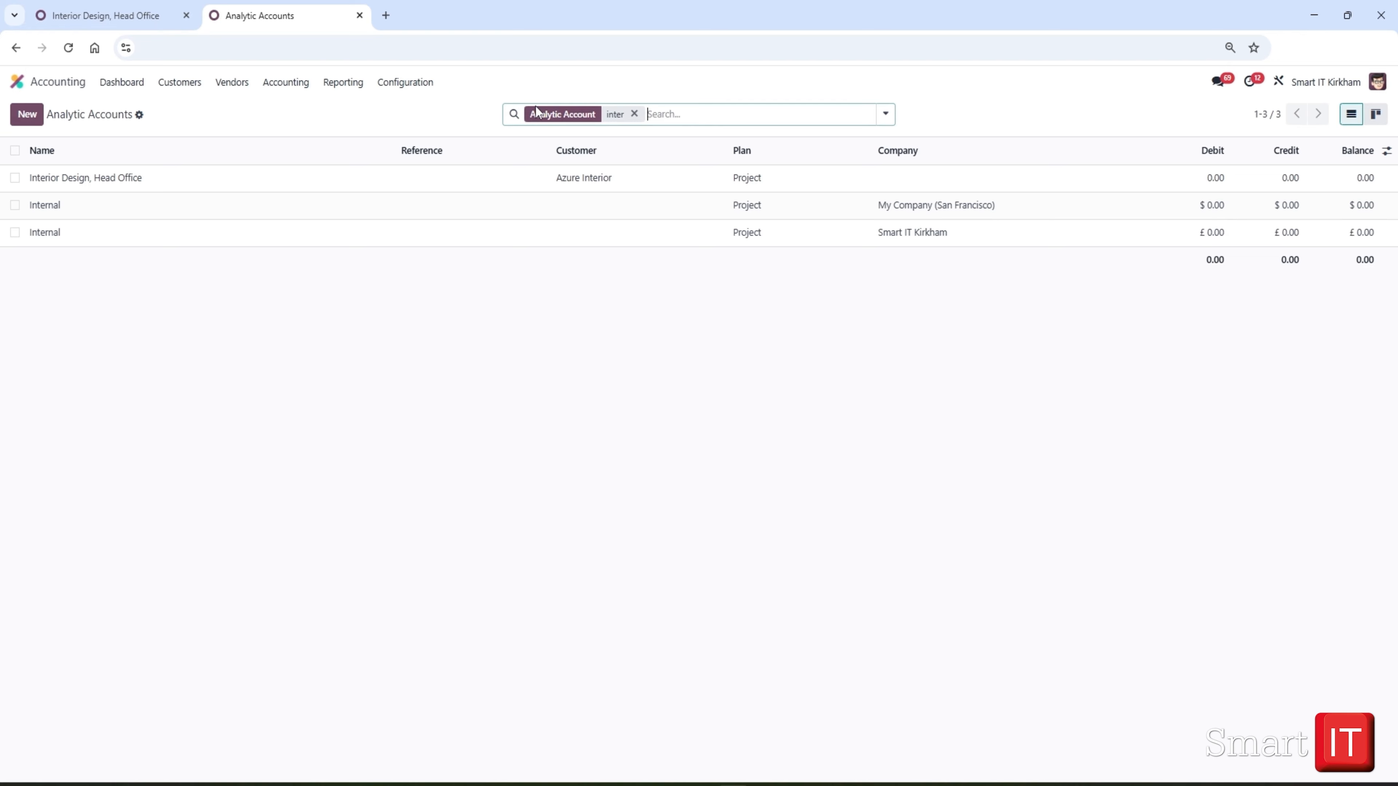
Create and save a new analytic plan named "Cost items" without a parent plan.
{"action": "left_click", "coordinate": [406, 83]}
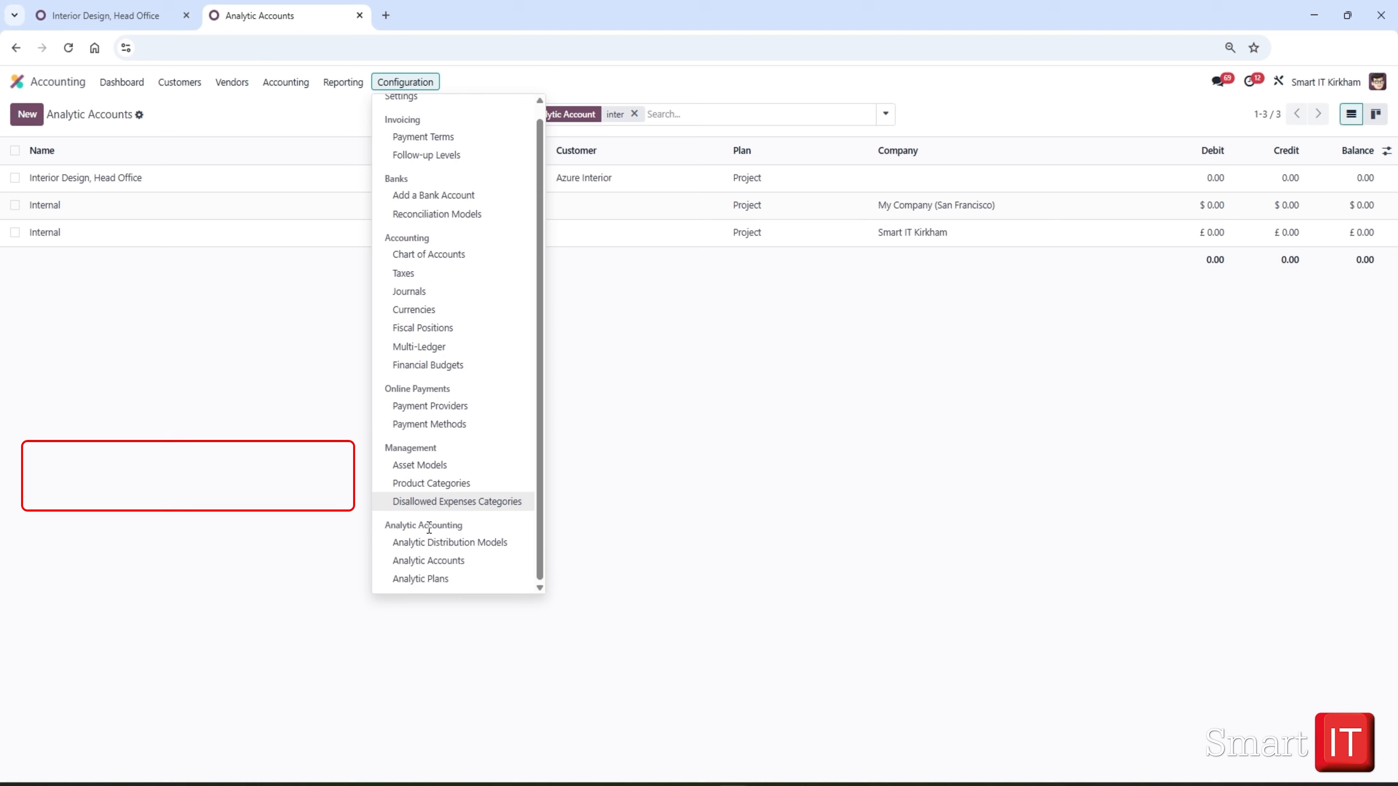
{"action": "left_click", "coordinate": [423, 582]}
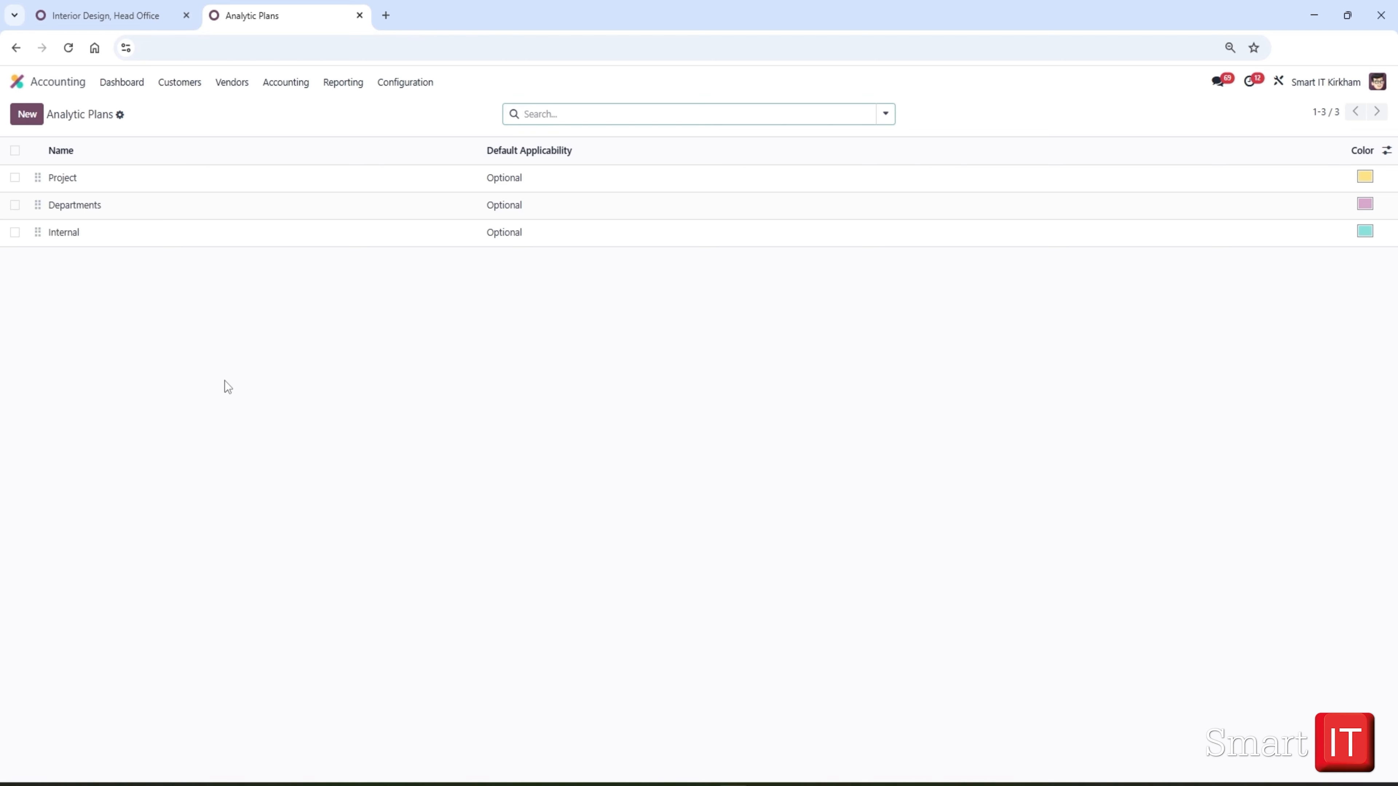
{"action": "left_click", "coordinate": [26, 114]}
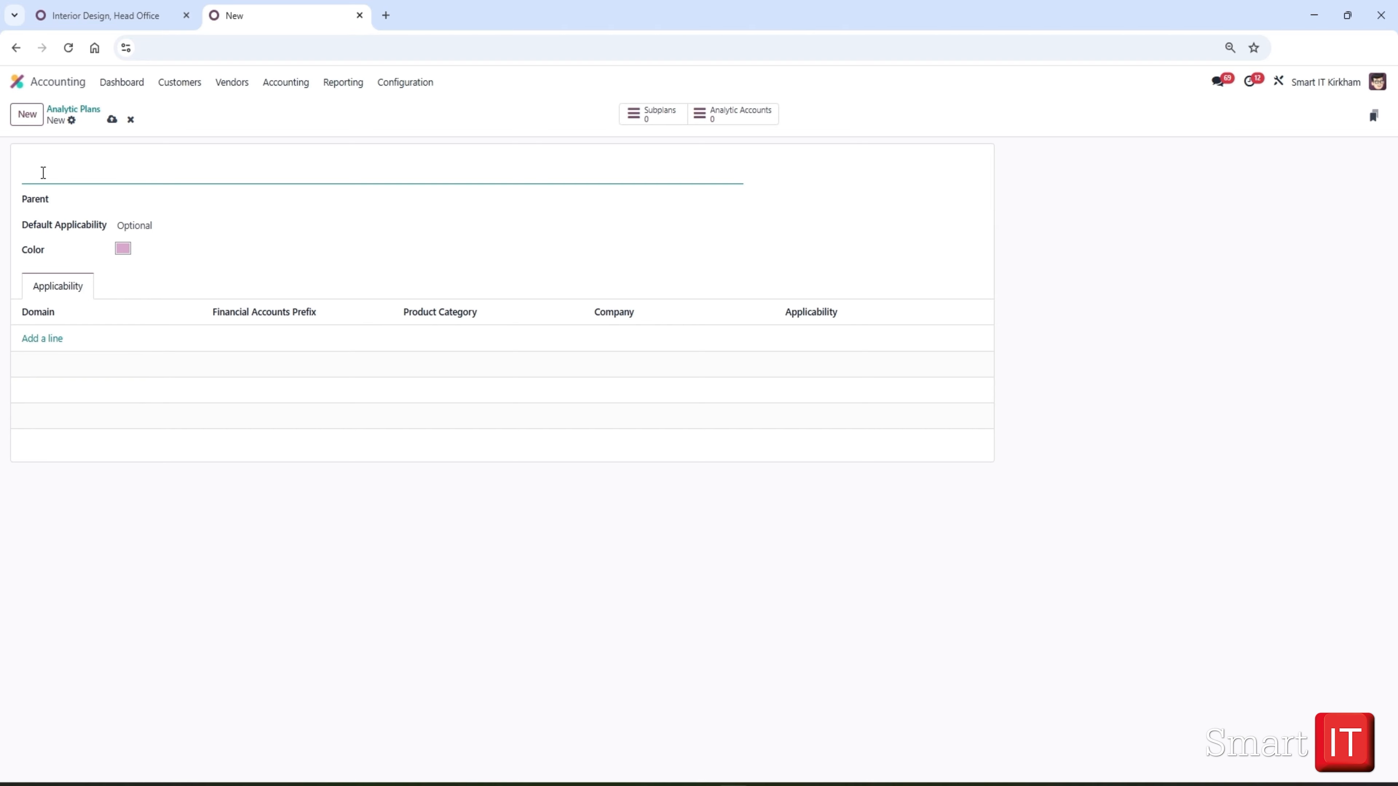
{"action": "type", "text": "Cost items"}
{"action": "left_click", "coordinate": [112, 119]}
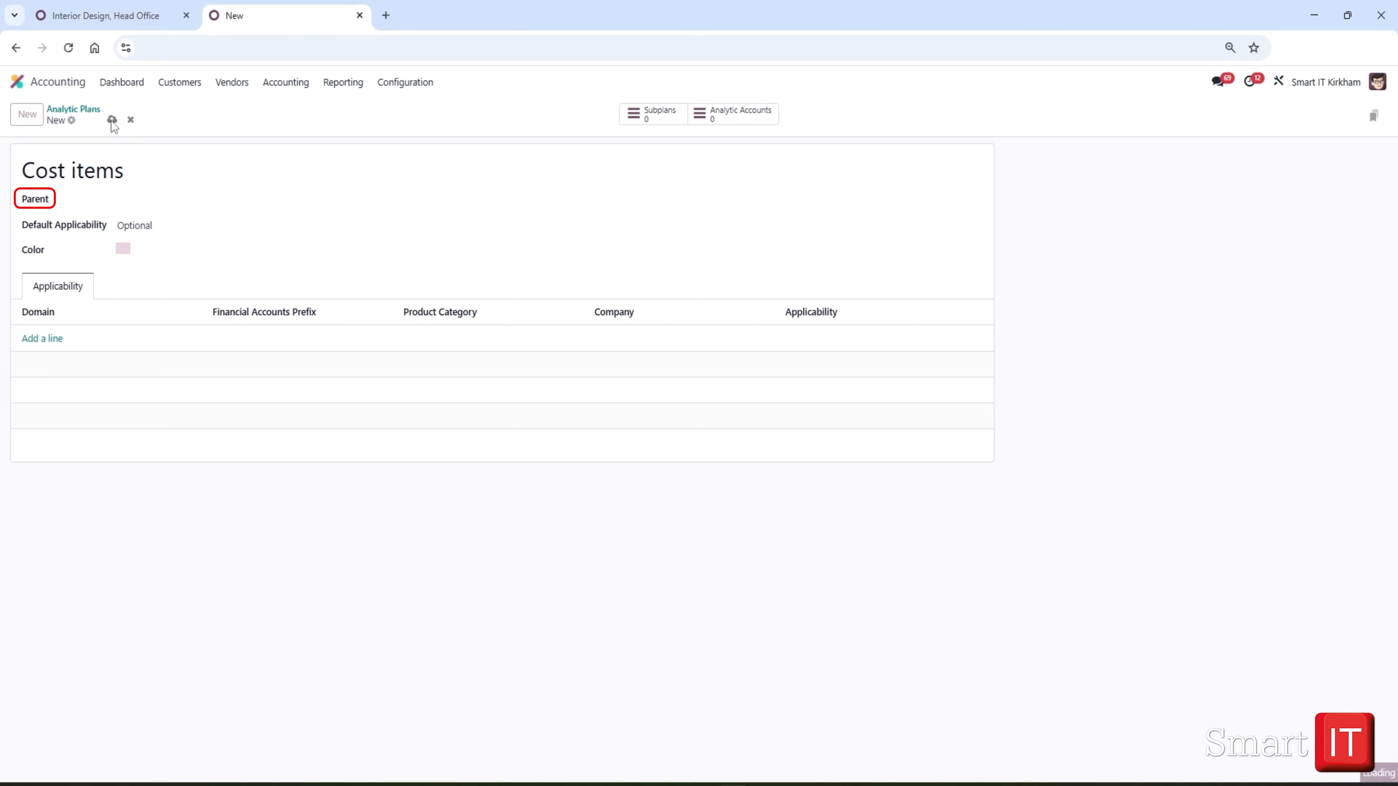
{"action": "left_click", "coordinate": [126, 198]}
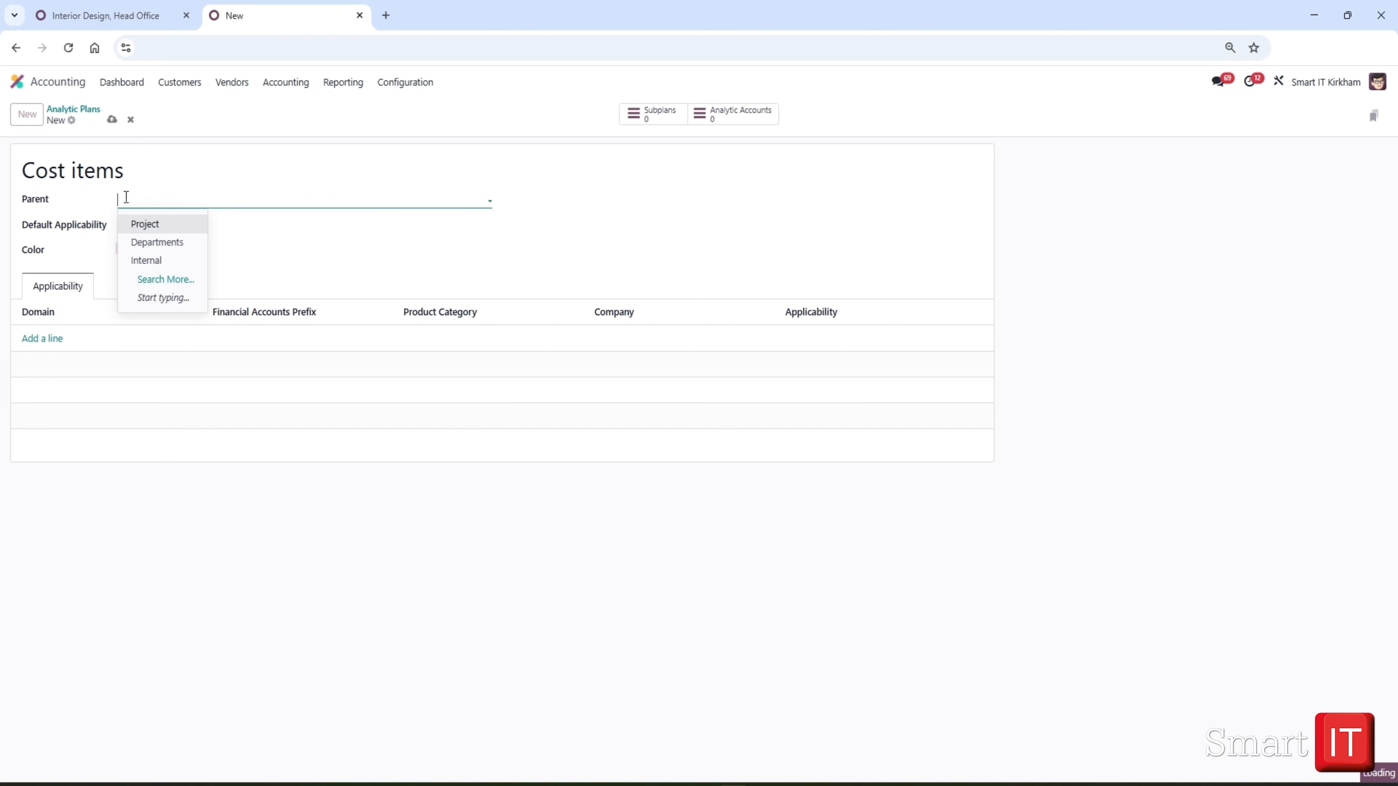
{"action": "key", "text": "Escape"}
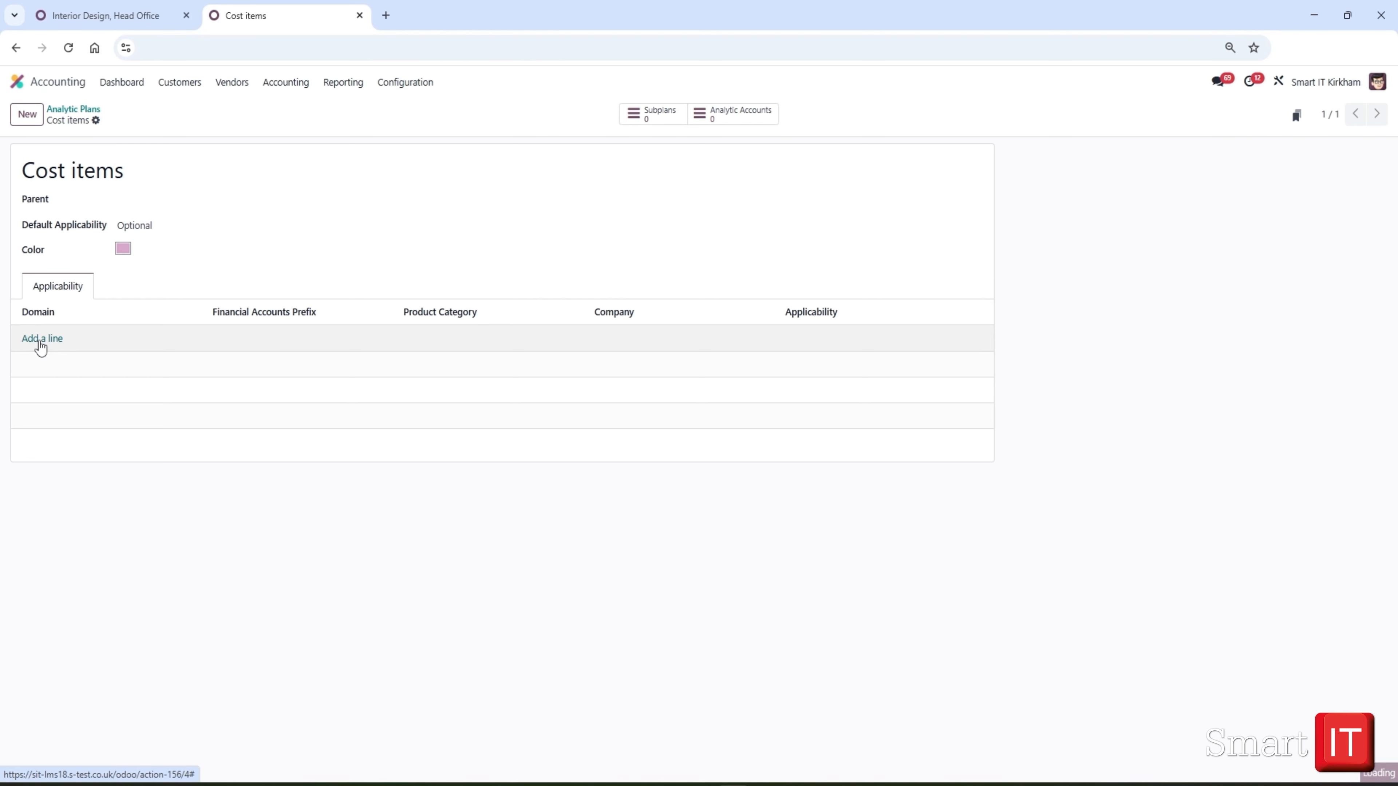
Add an applicability line for the Invoice domain set to Mandatory on the Cost items plan and save it.
{"action": "left_click", "coordinate": [41, 346]}
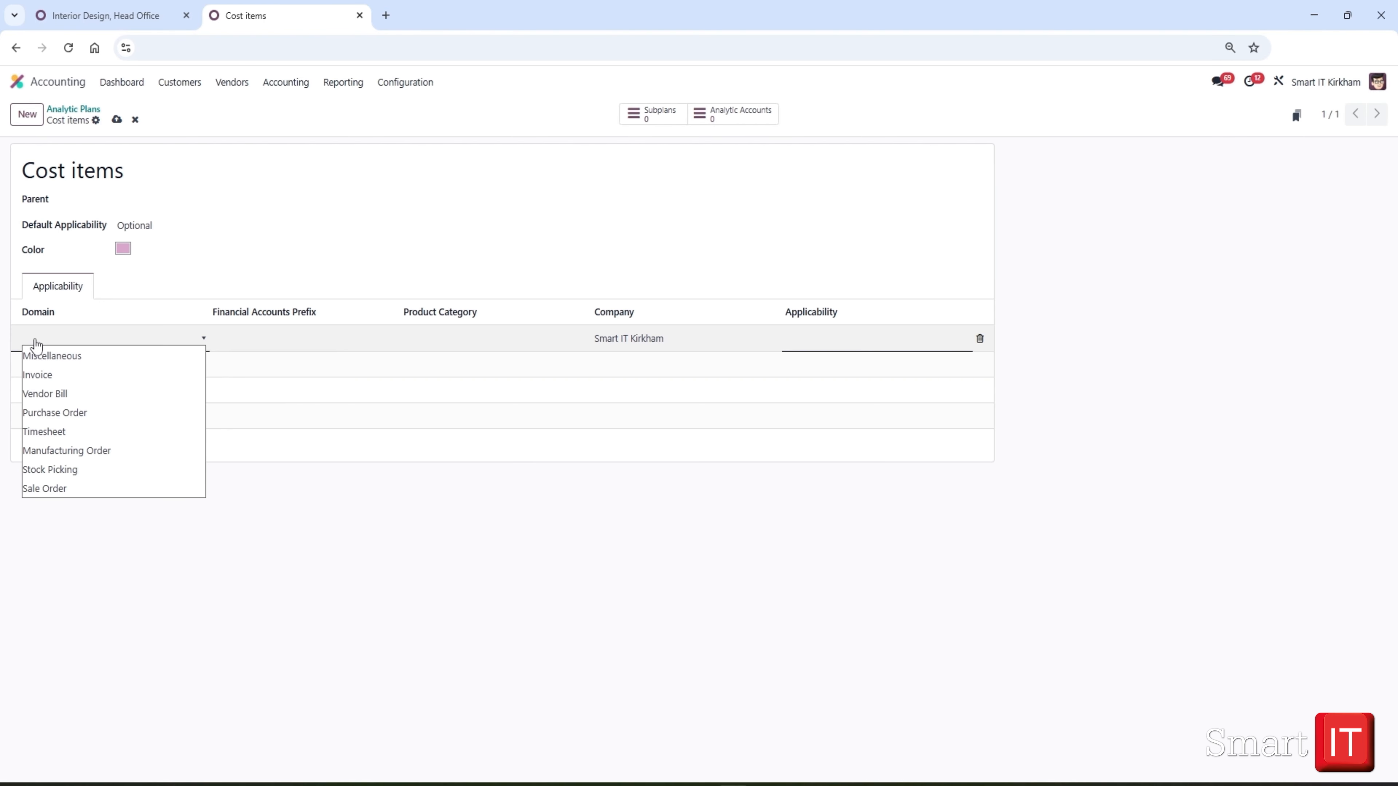
{"action": "left_click", "coordinate": [45, 378]}
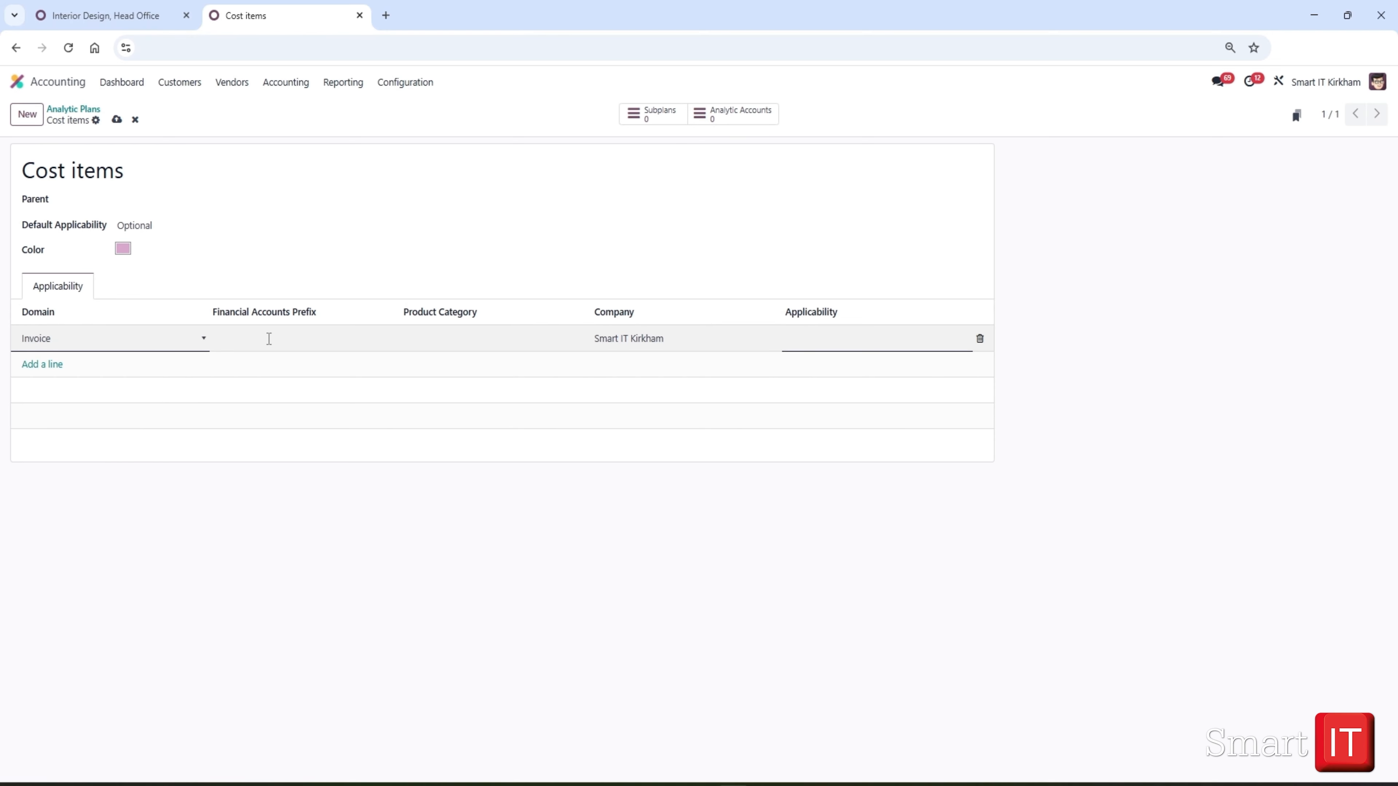
{"action": "left_click", "coordinate": [800, 339]}
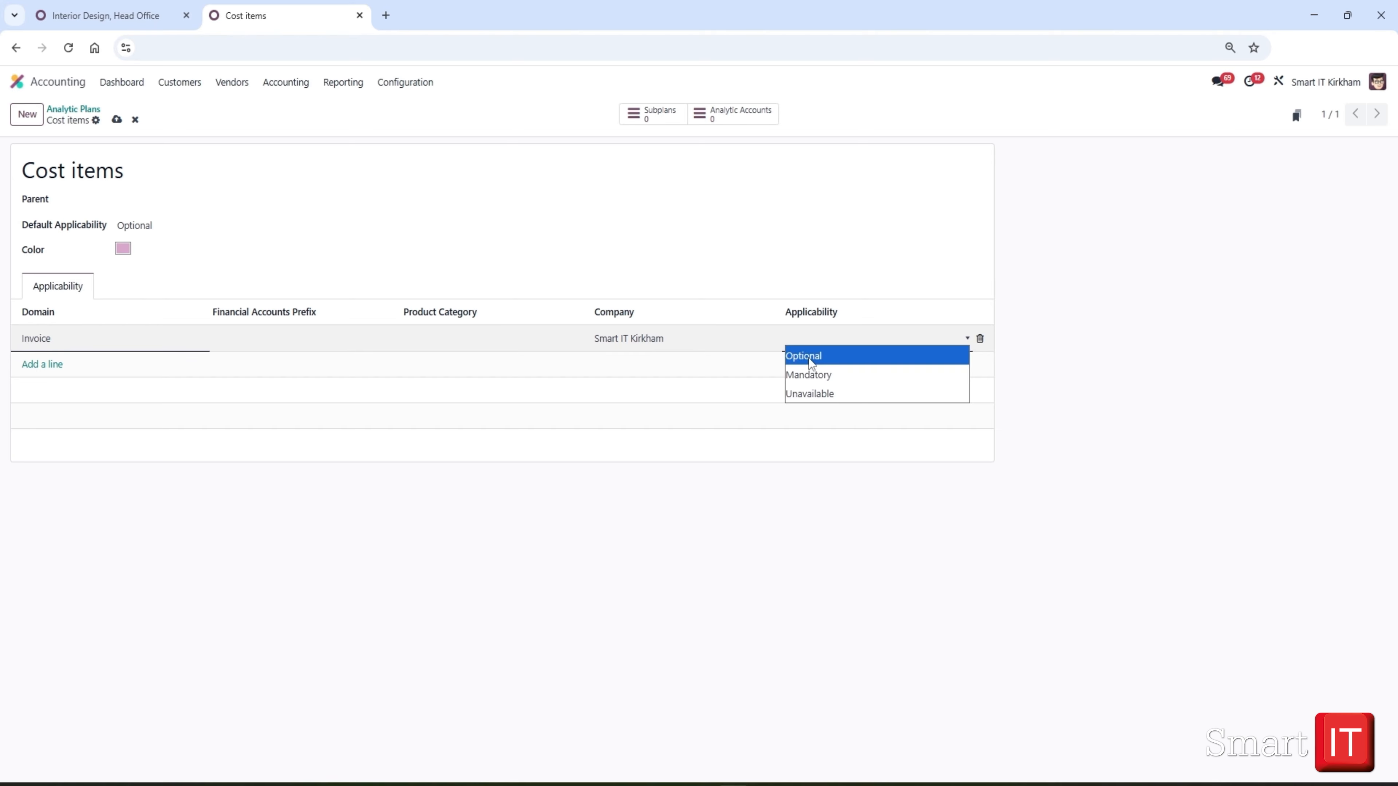
{"action": "left_click", "coordinate": [808, 375]}
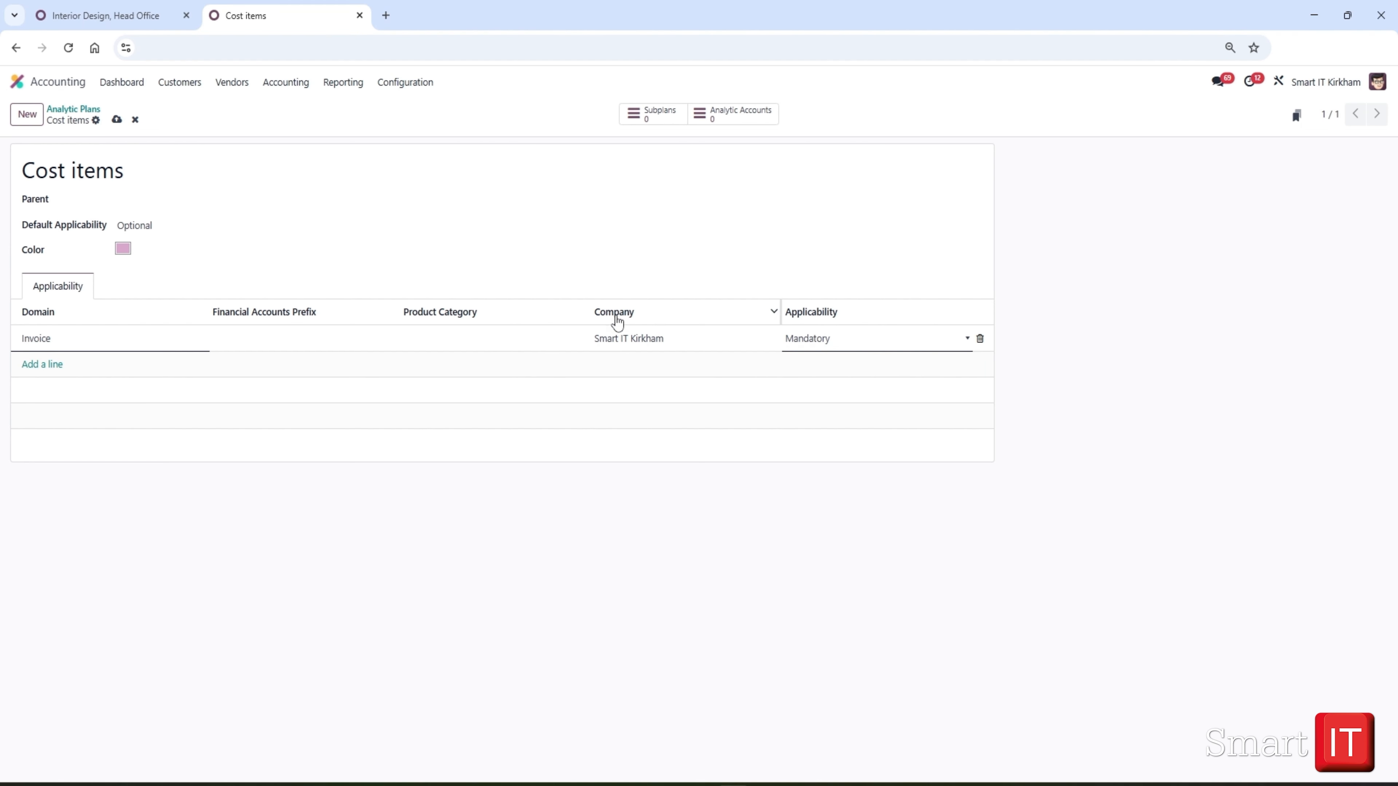
{"action": "left_click", "coordinate": [456, 336]}
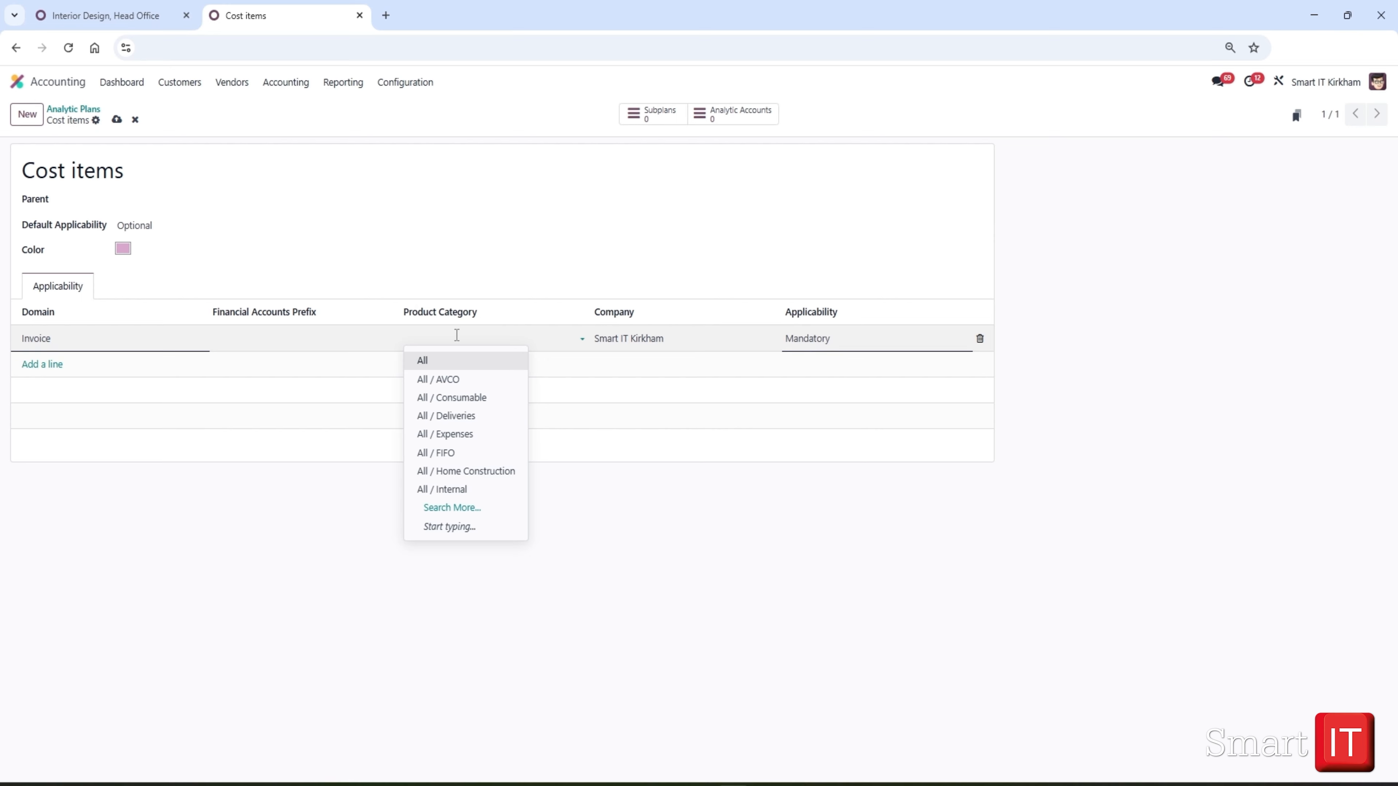
{"action": "key", "text": "alt+s"}
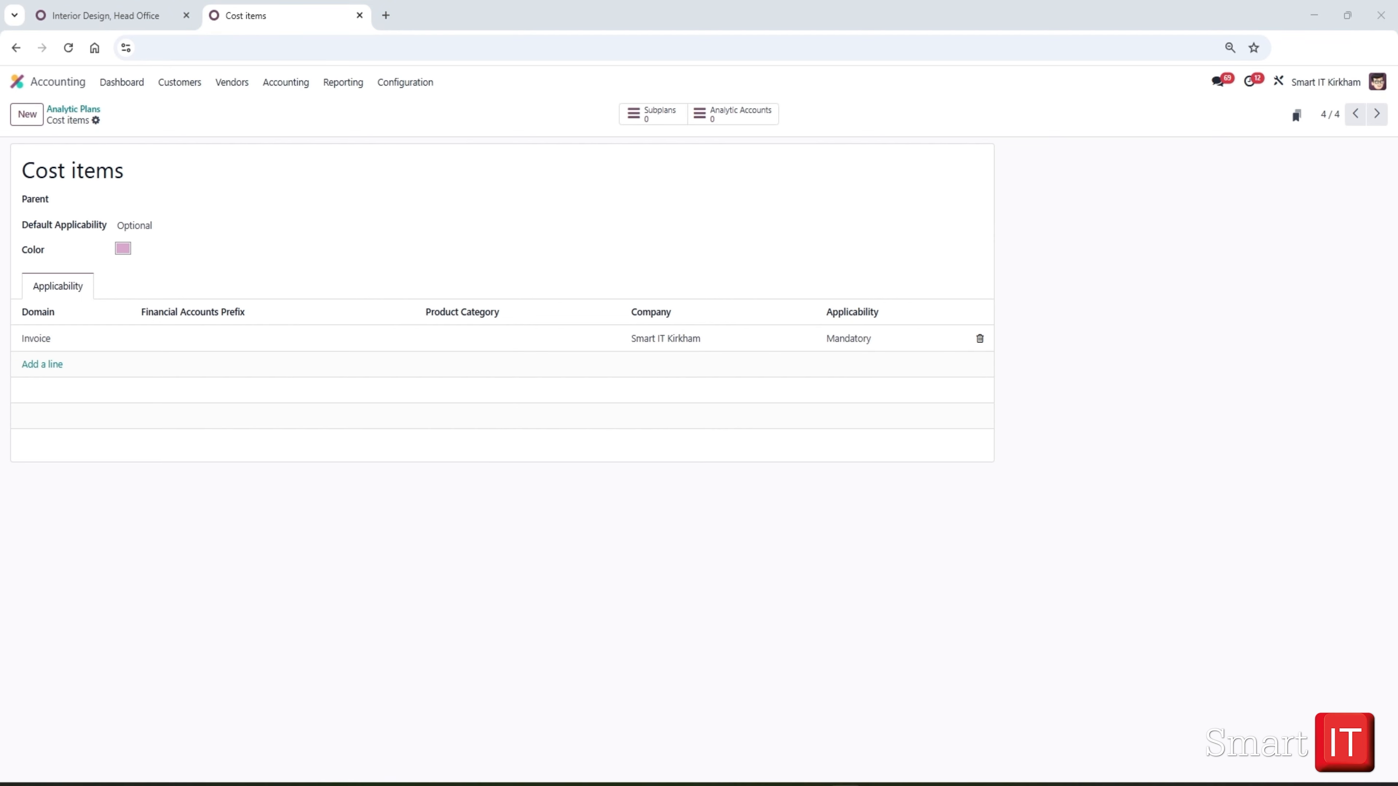
View the Project analytic plan, and display the analytic accounts list grouped by Plan.
{"action": "left_click", "coordinate": [1378, 121]}
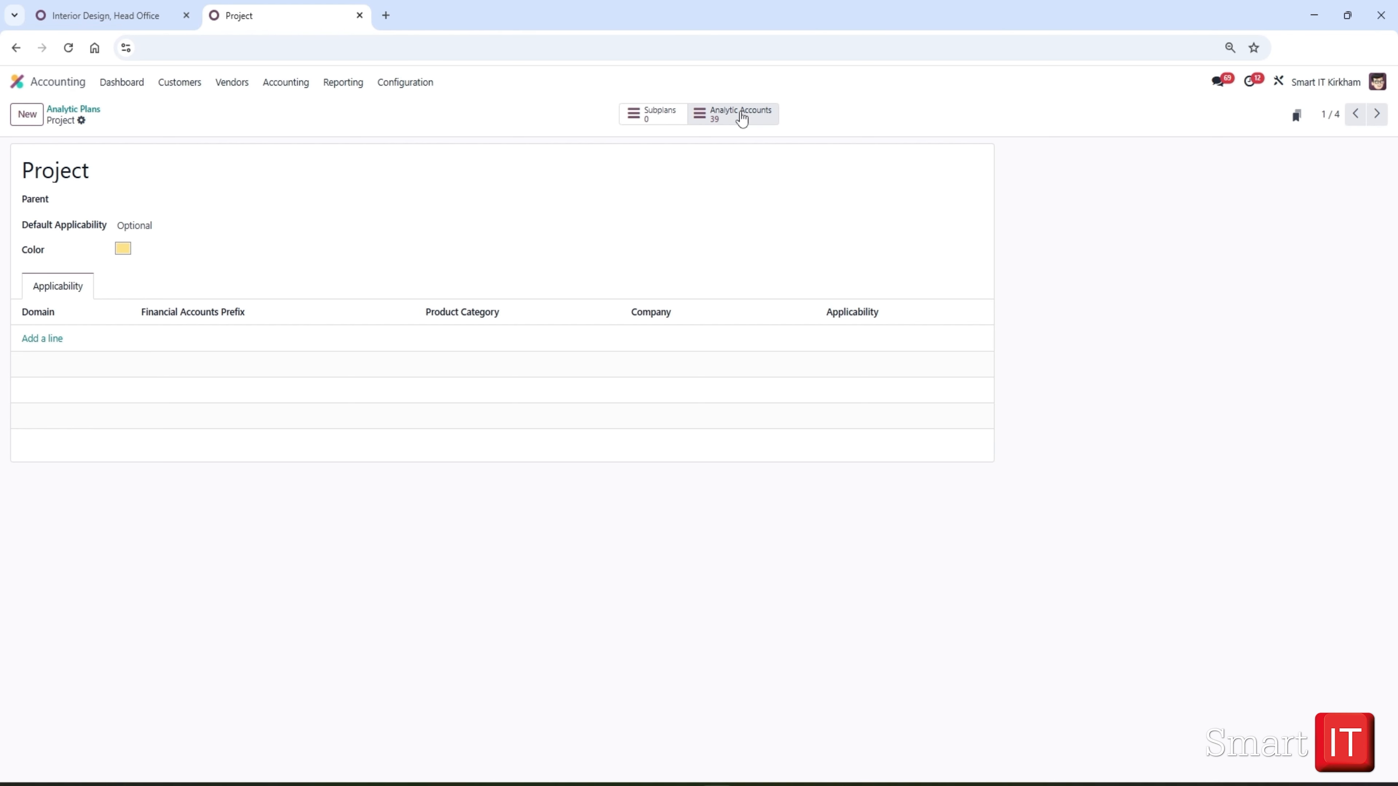
{"action": "left_click", "coordinate": [396, 88]}
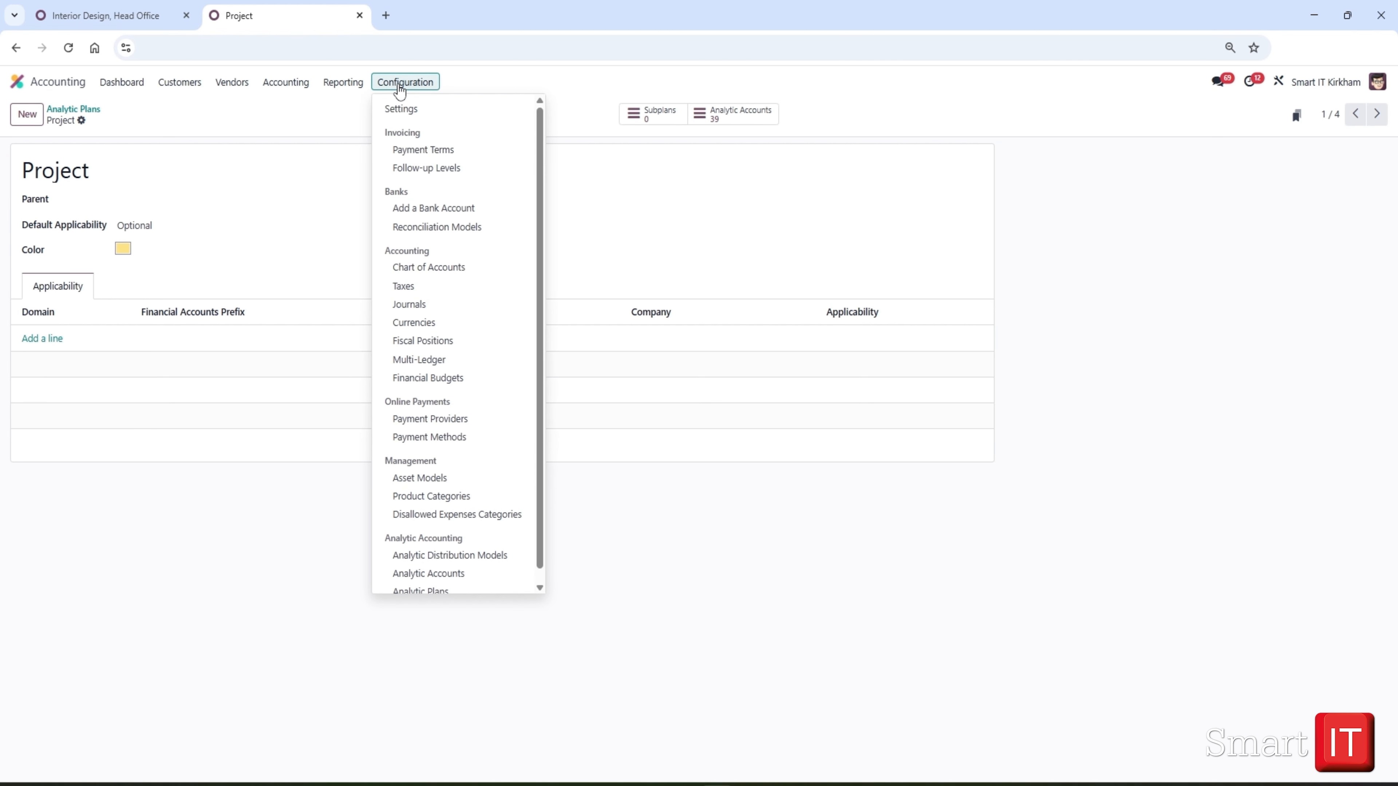
{"action": "left_click", "coordinate": [432, 574]}
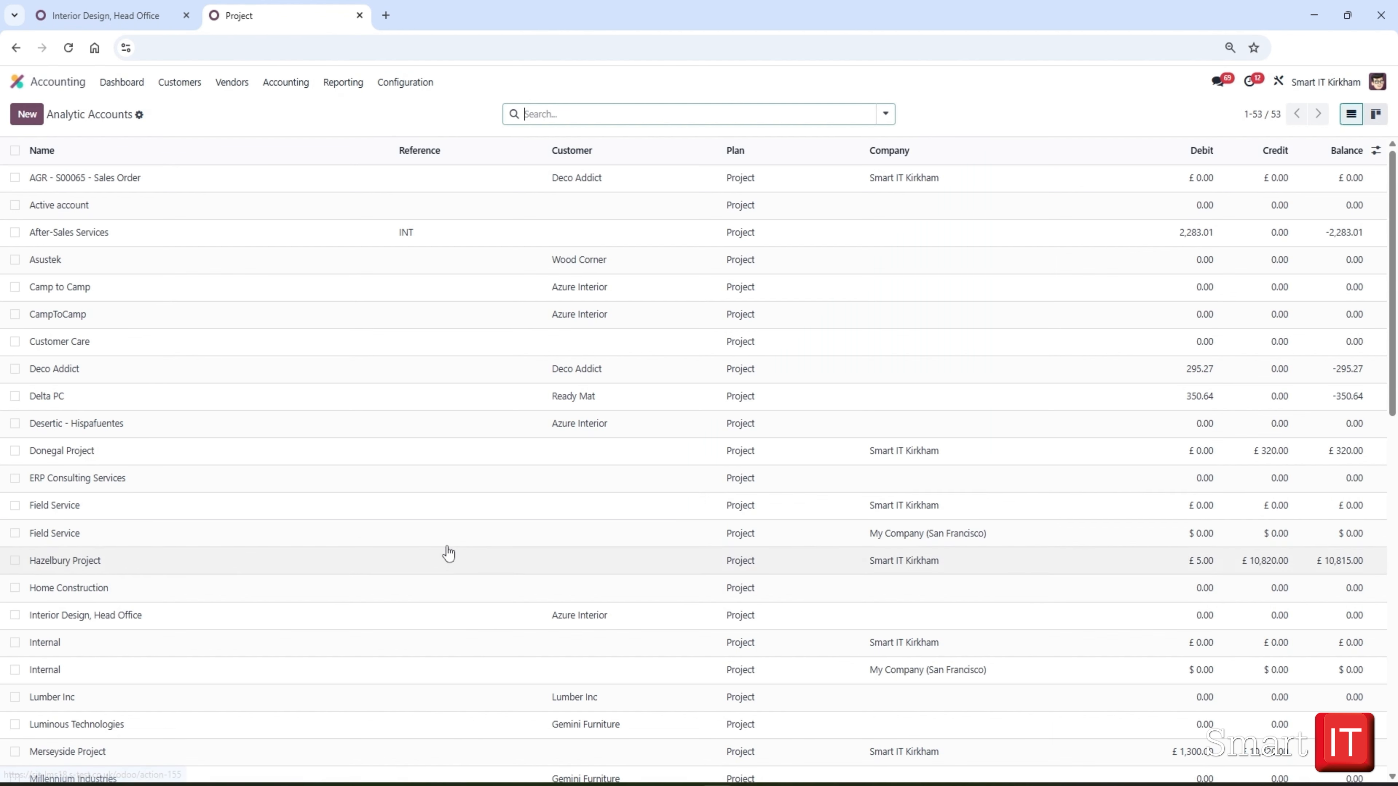
{"action": "left_click", "coordinate": [885, 114]}
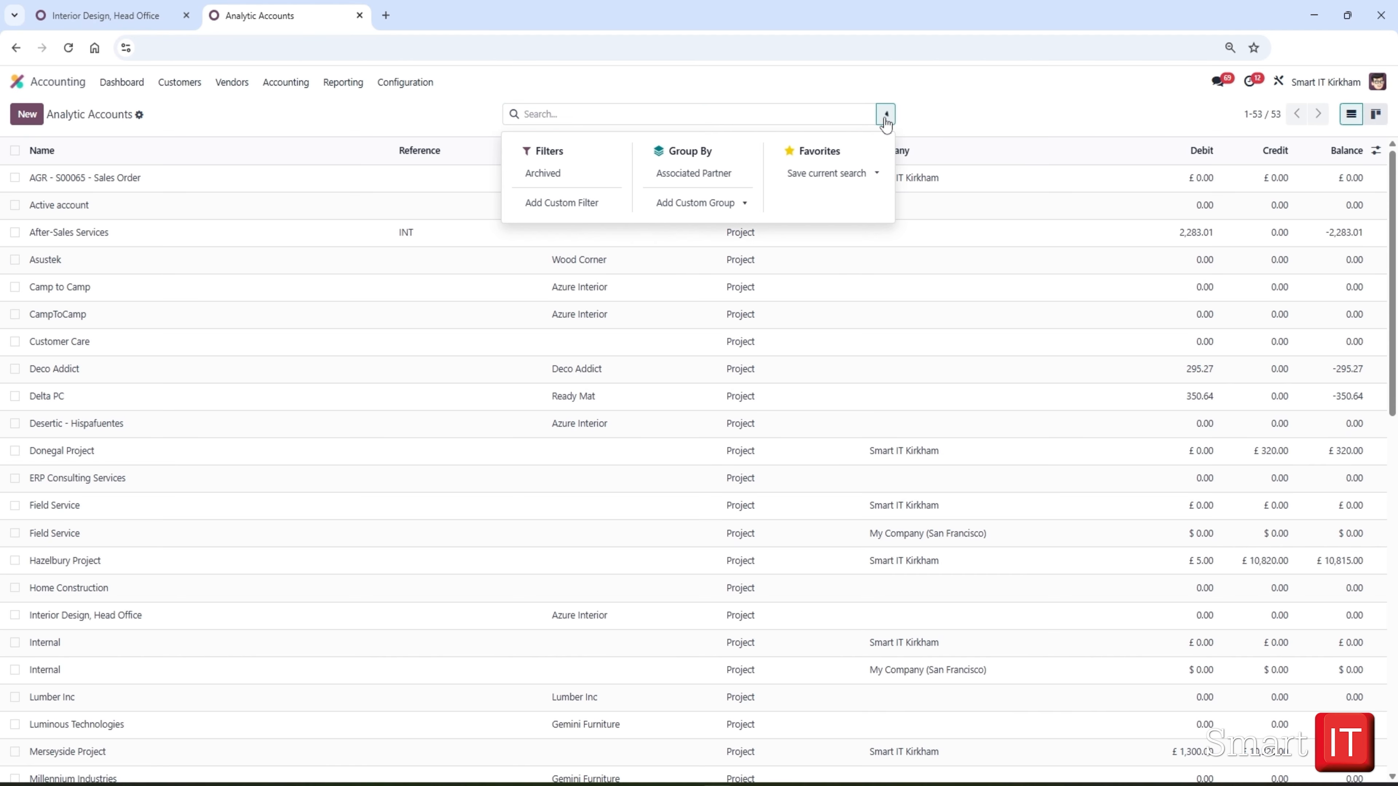
{"action": "left_click", "coordinate": [710, 202]}
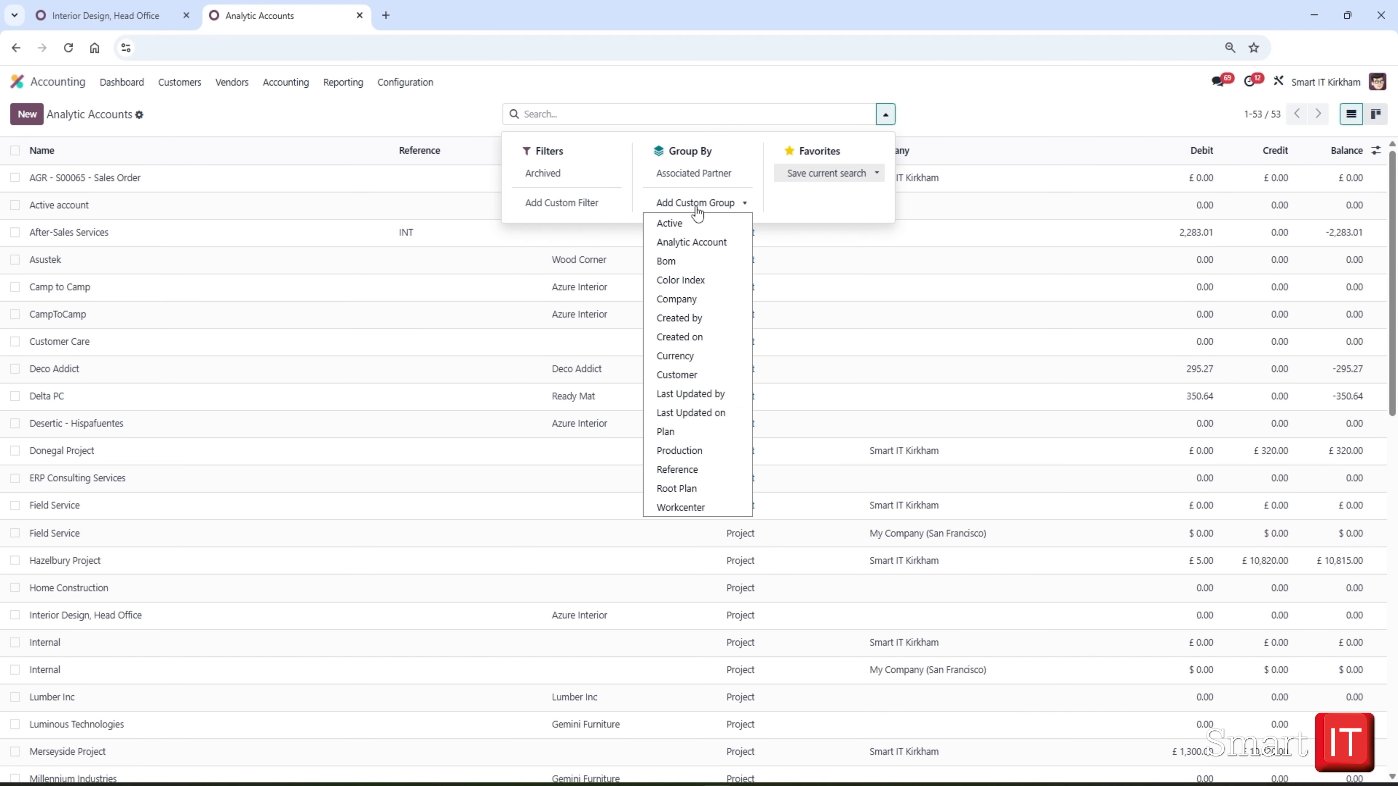
{"action": "left_click", "coordinate": [664, 433]}
{"action": "left_click", "coordinate": [419, 424]}
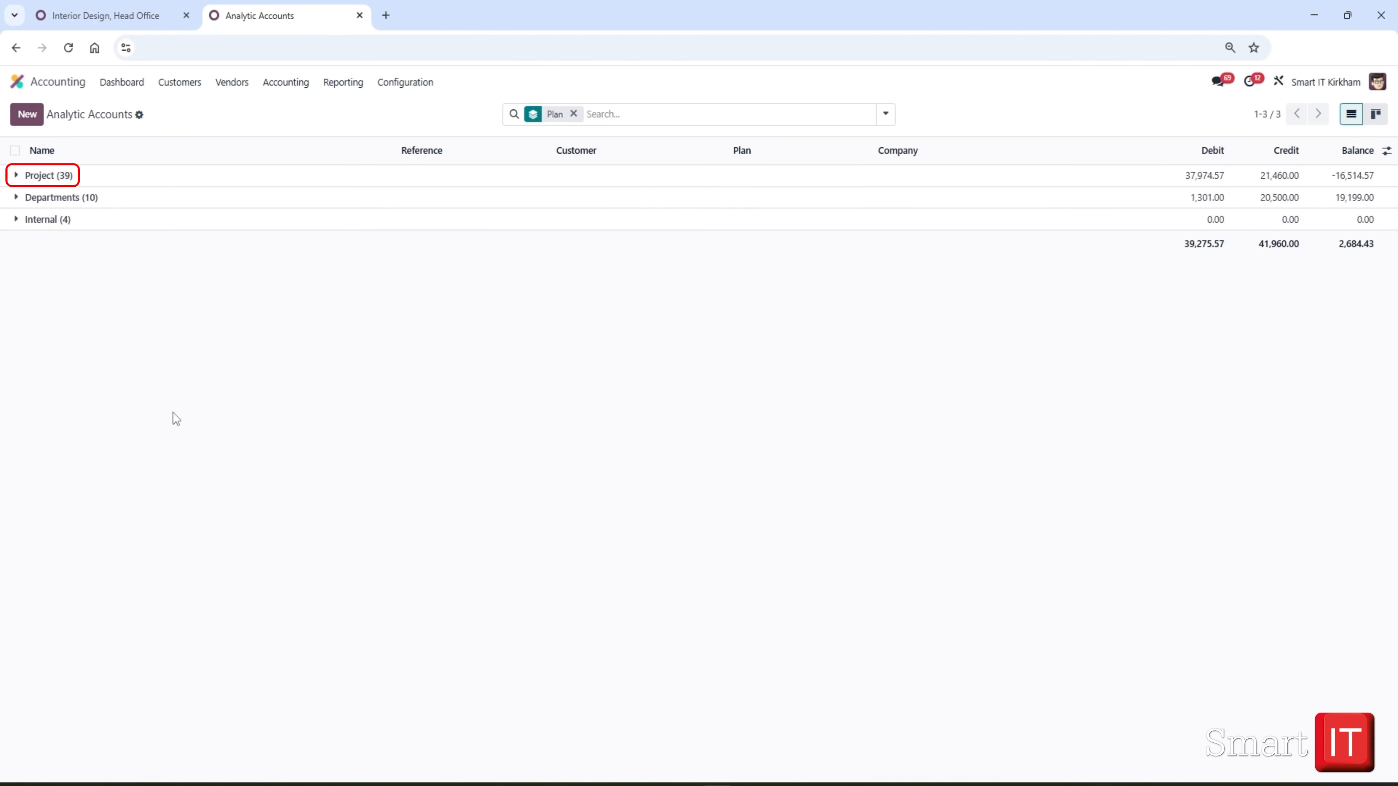
Examine the analytic accounts inside the Project and Departments plan groups, collapsing each group again.
{"action": "left_click", "coordinate": [17, 176]}
{"action": "left_click", "coordinate": [17, 176]}
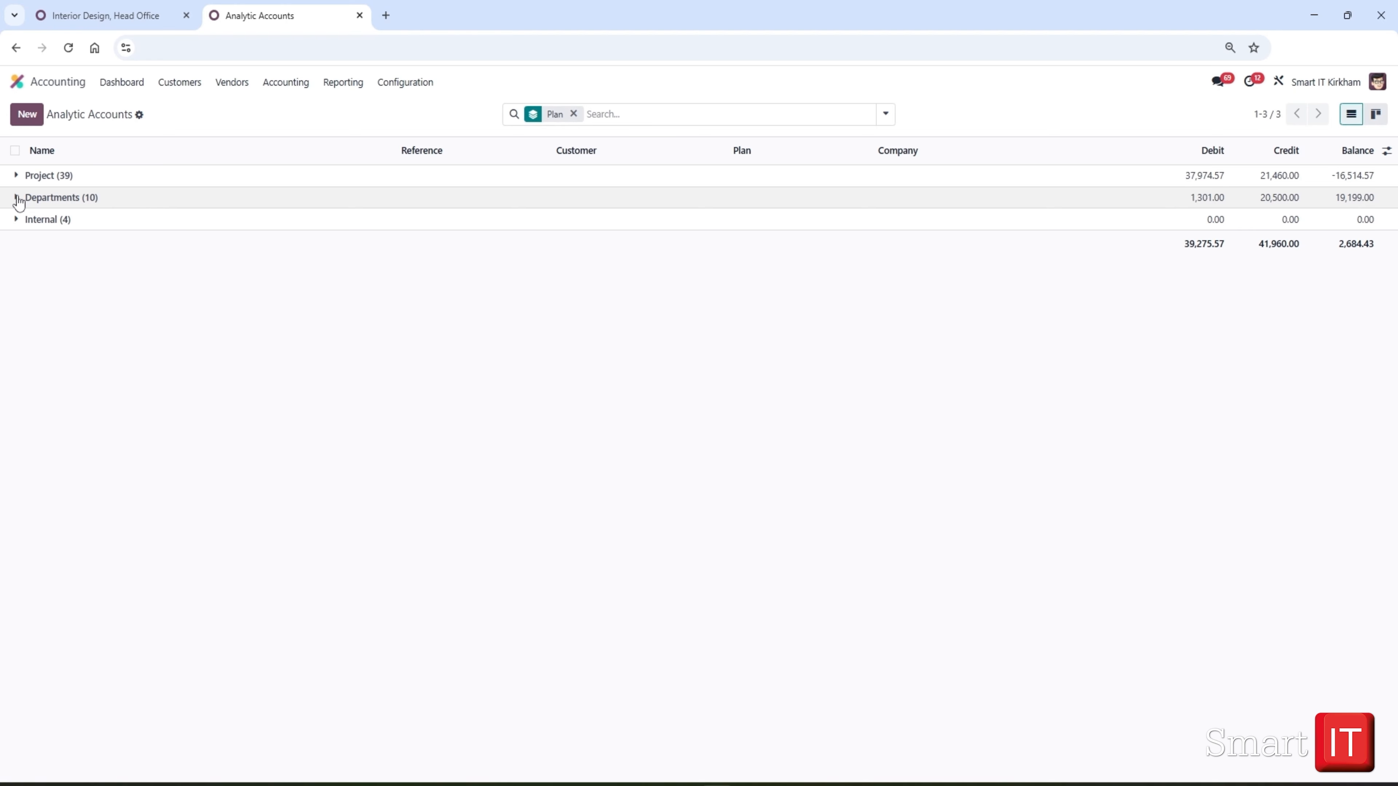
{"action": "left_click", "coordinate": [17, 198]}
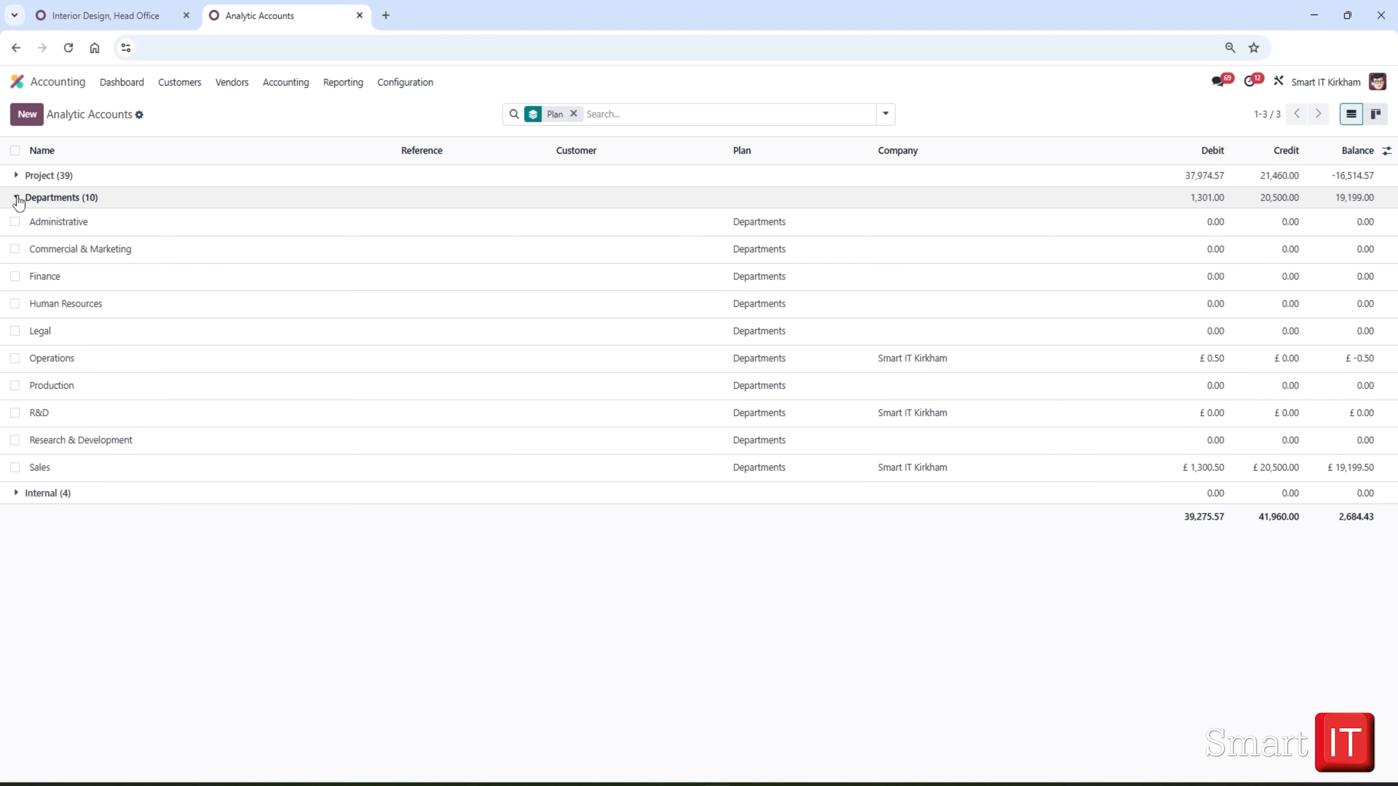
{"action": "left_click", "coordinate": [17, 199]}
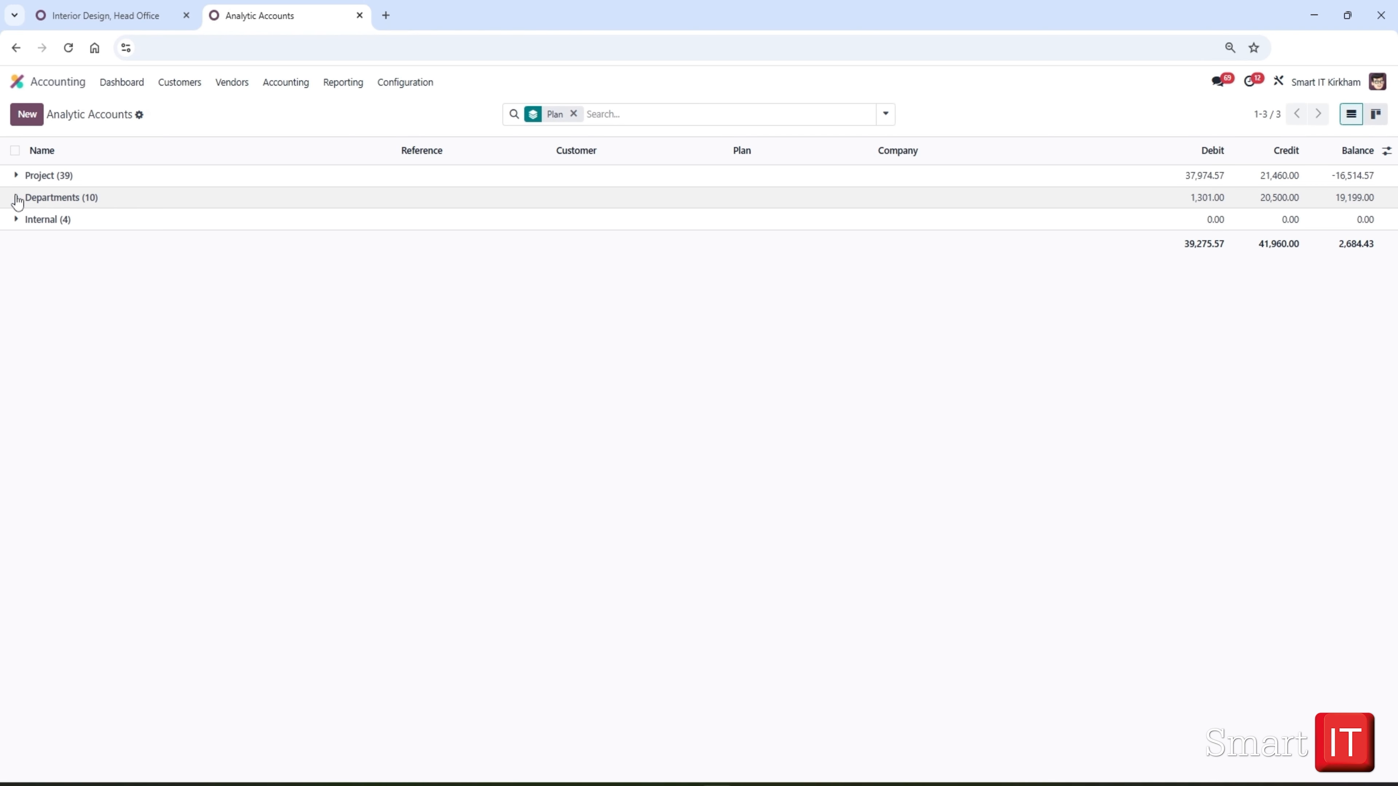
Create and save a new analytic account named "Salary" in the Cost items plan.
{"action": "left_click", "coordinate": [24, 117]}
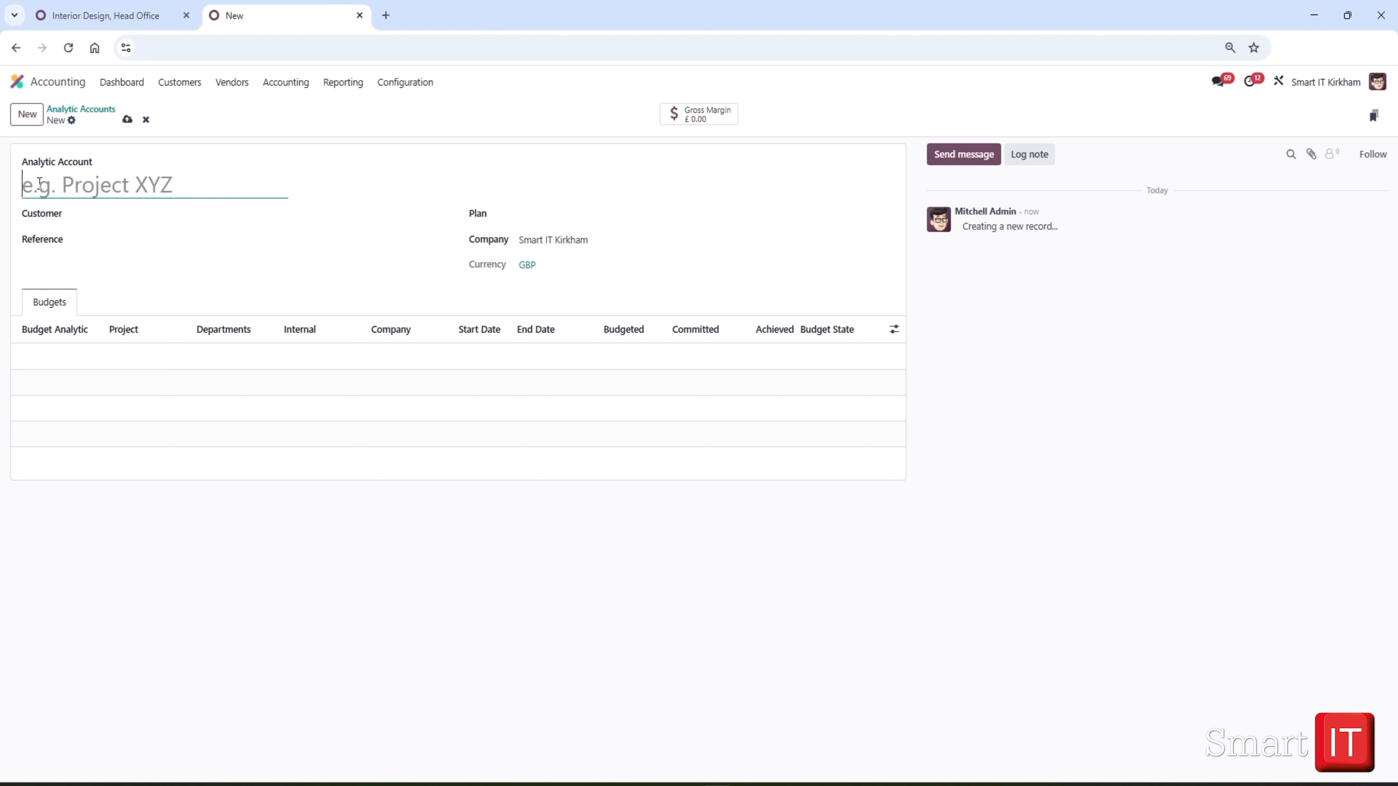
{"action": "type", "text": "Salar"}
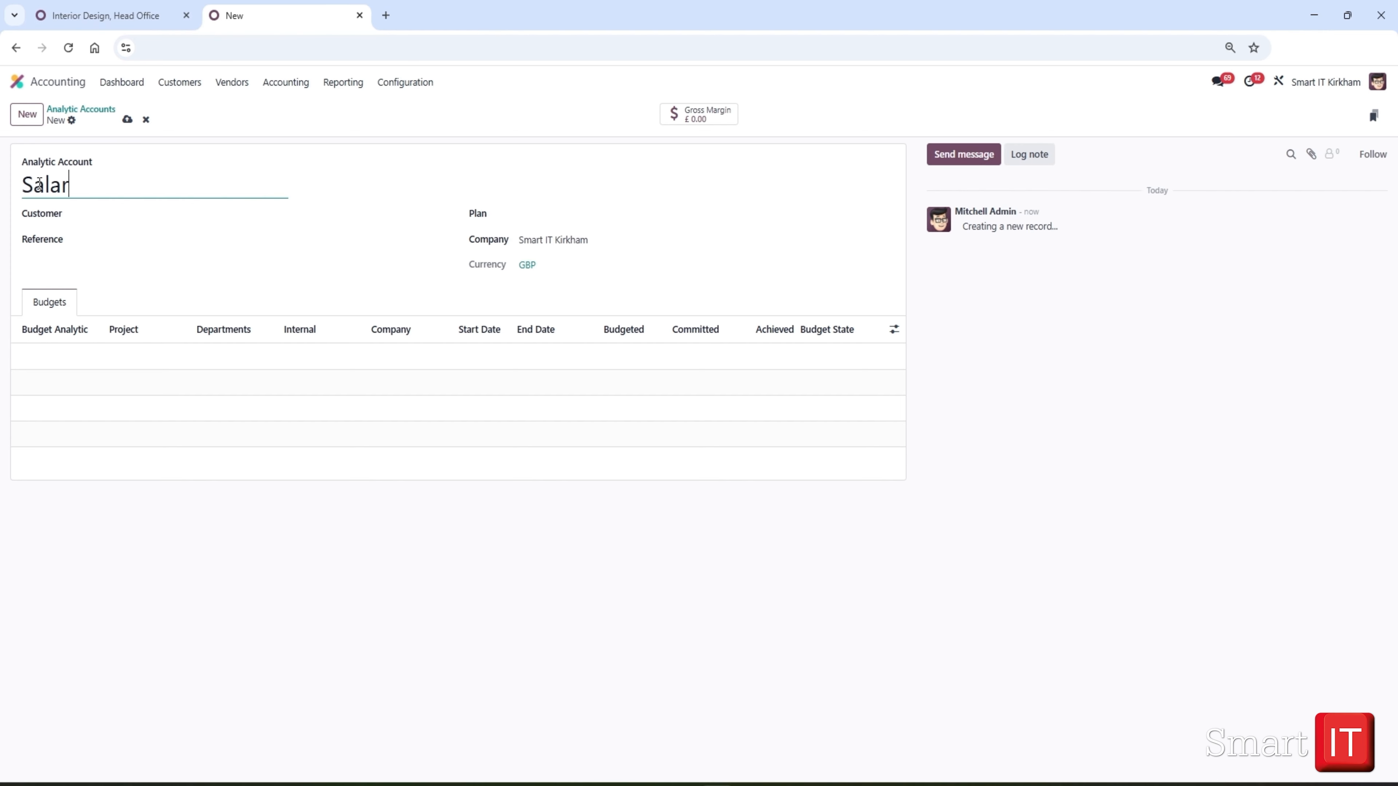
{"action": "type", "text": "y"}
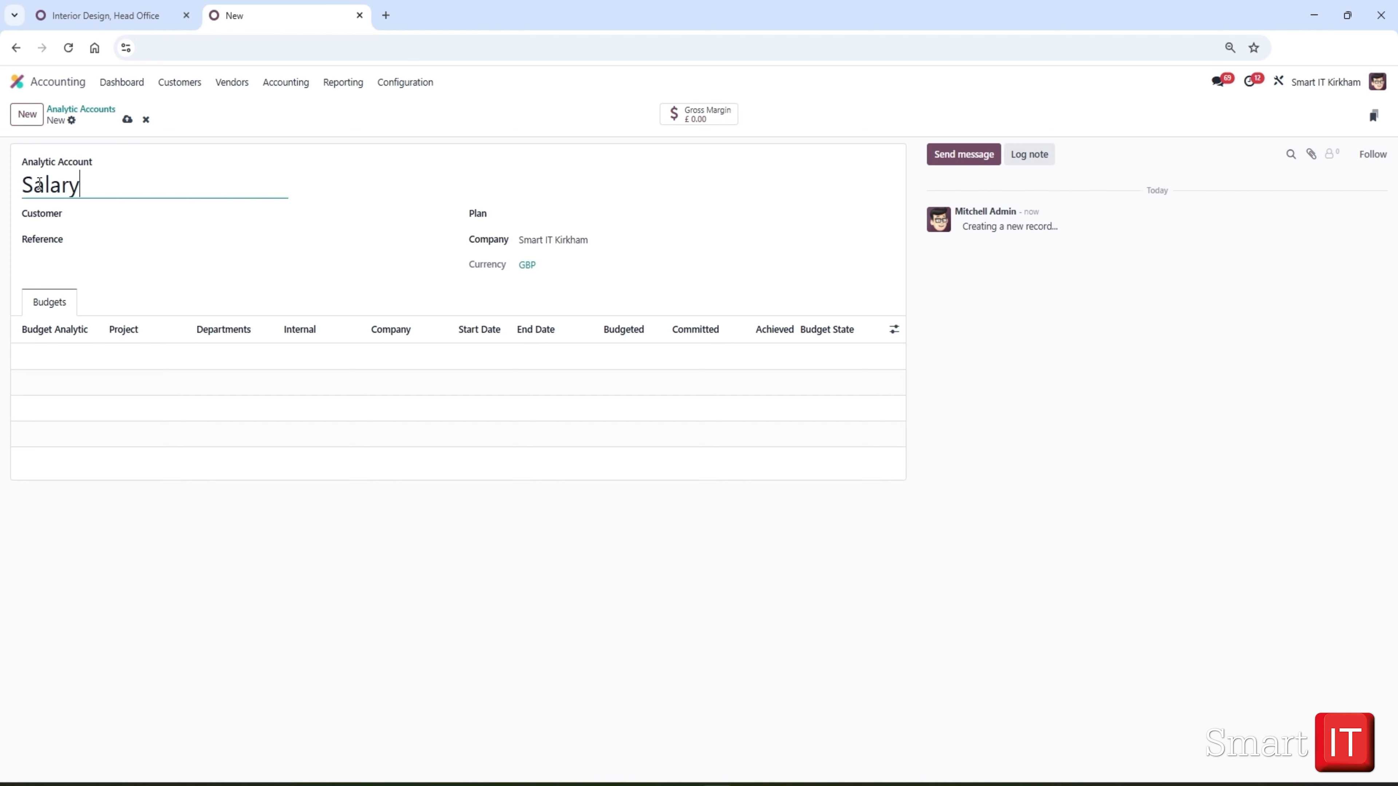
{"action": "left_click", "coordinate": [527, 212]}
{"action": "left_click", "coordinate": [551, 292]}
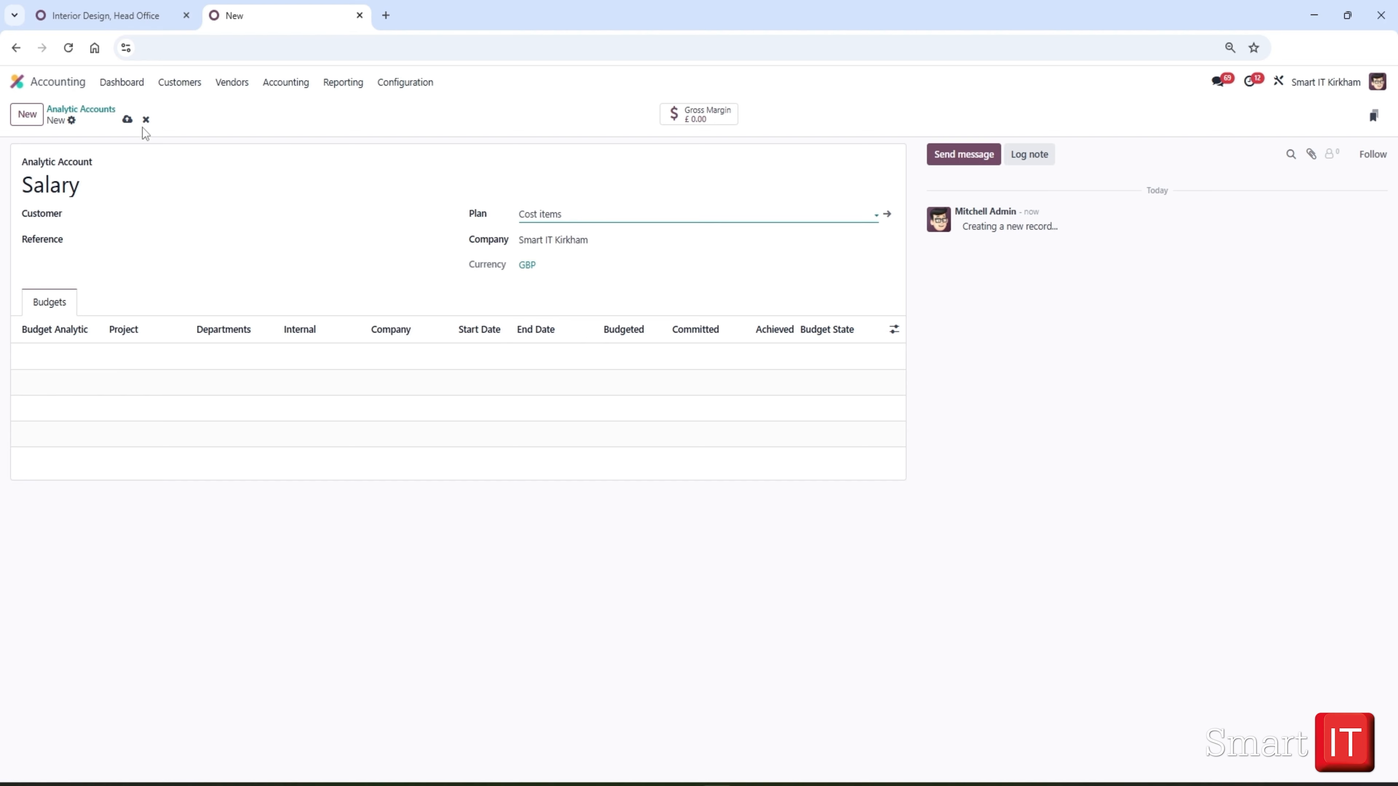
{"action": "left_click", "coordinate": [127, 119]}
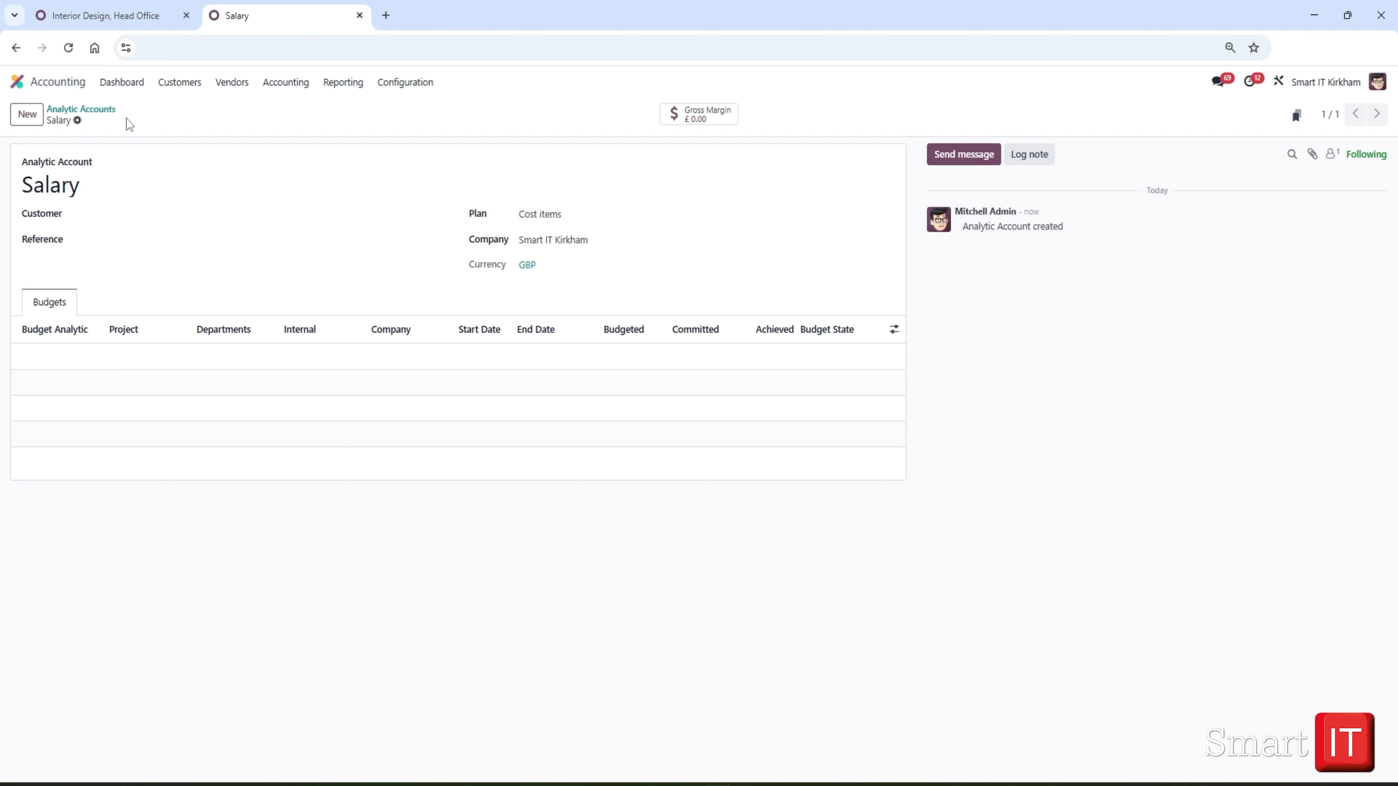
Create and save another analytic account named "Transport" in the Cost items plan.
{"action": "left_click", "coordinate": [63, 114]}
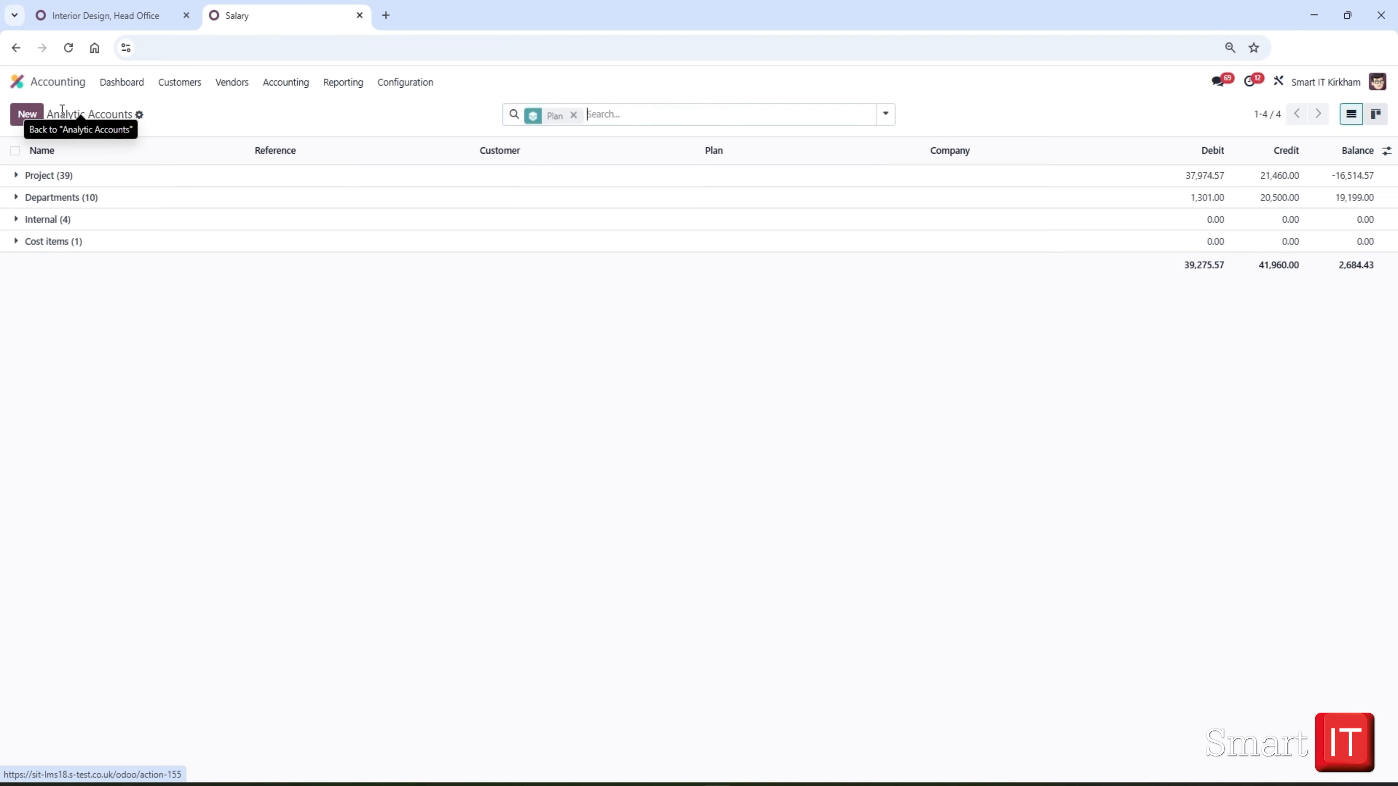
{"action": "left_click", "coordinate": [26, 115]}
{"action": "type", "text": "T"}
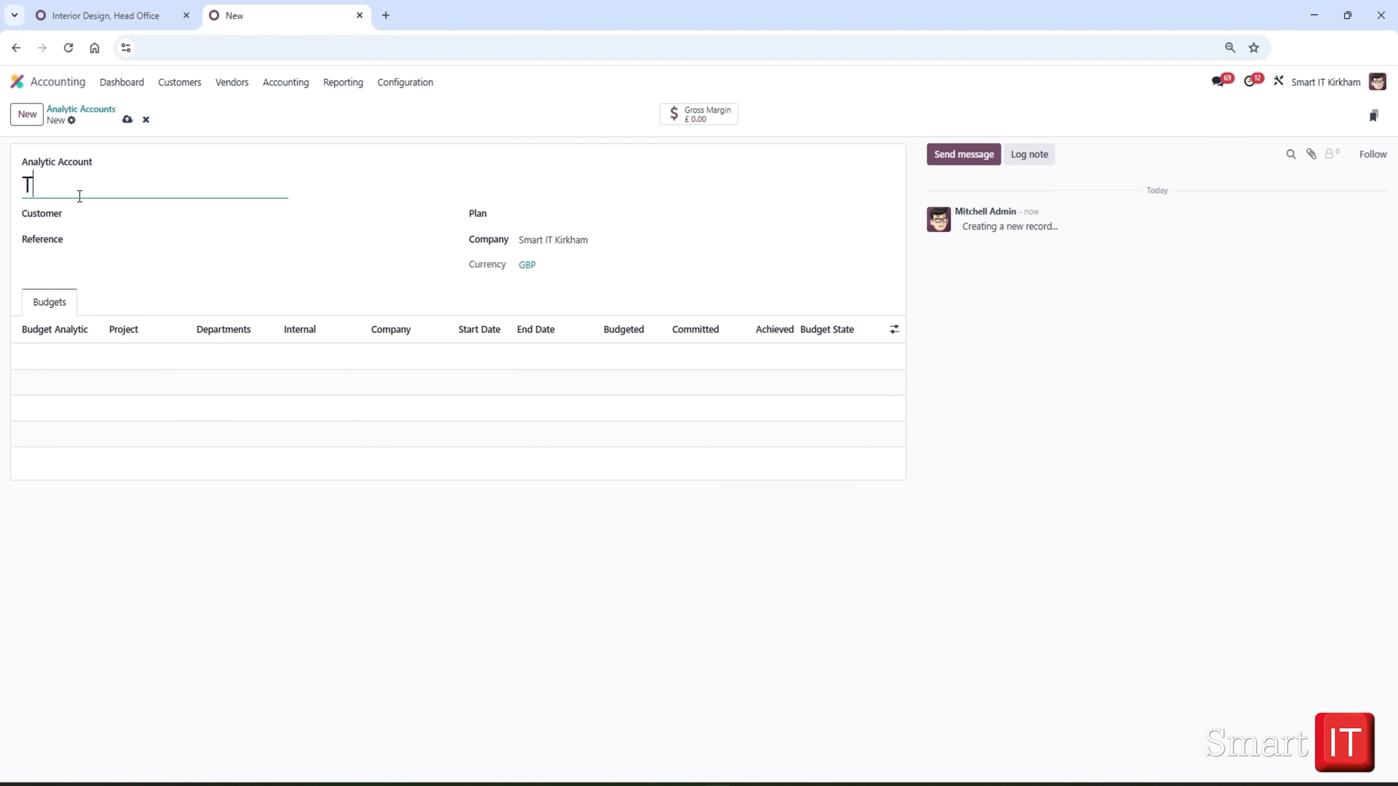
{"action": "type", "text": "ransport"}
{"action": "left_click", "coordinate": [534, 214]}
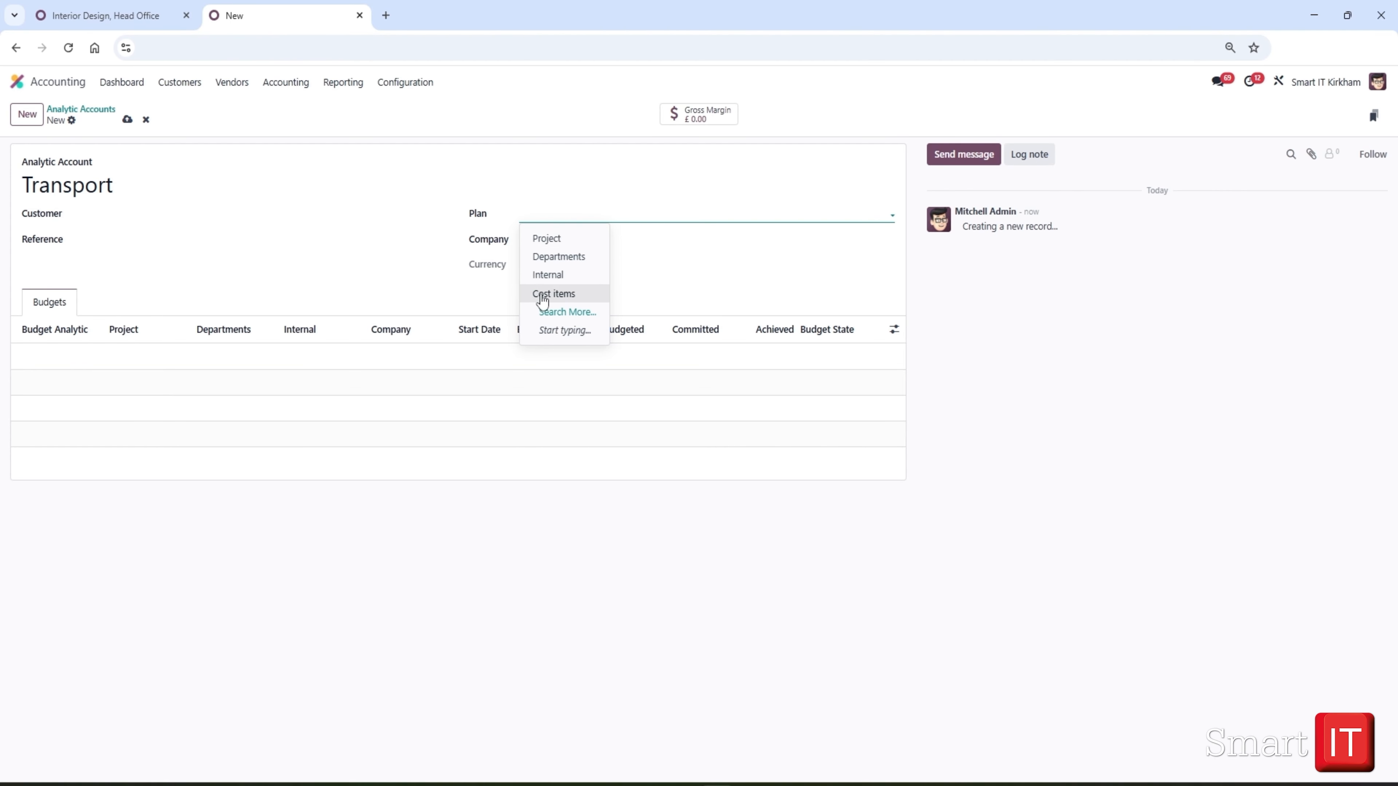
{"action": "left_click", "coordinate": [550, 295]}
{"action": "left_click", "coordinate": [127, 120]}
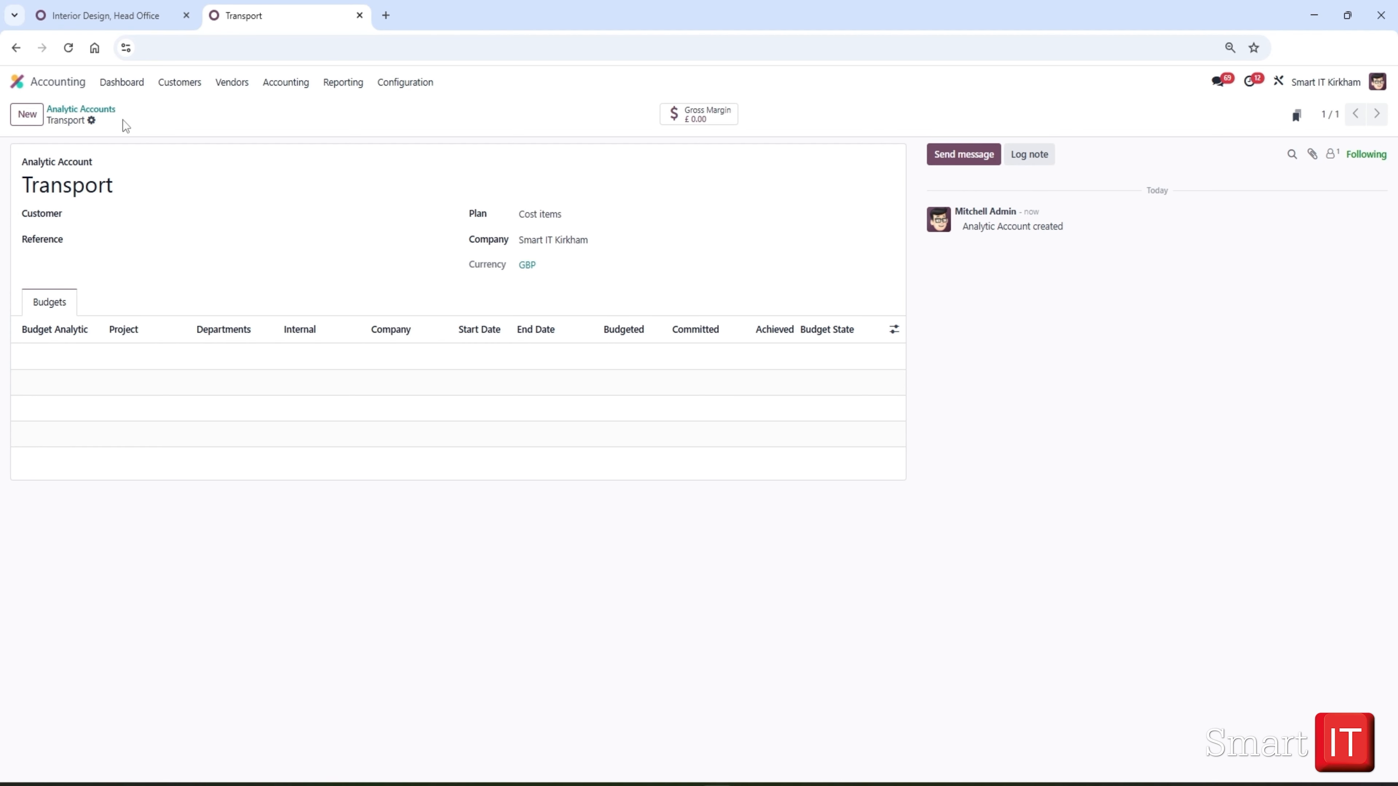
View the accounts in the Cost items group, and reload the Interior Design, Head Office project to check its analytic fields.
{"action": "left_click", "coordinate": [82, 109]}
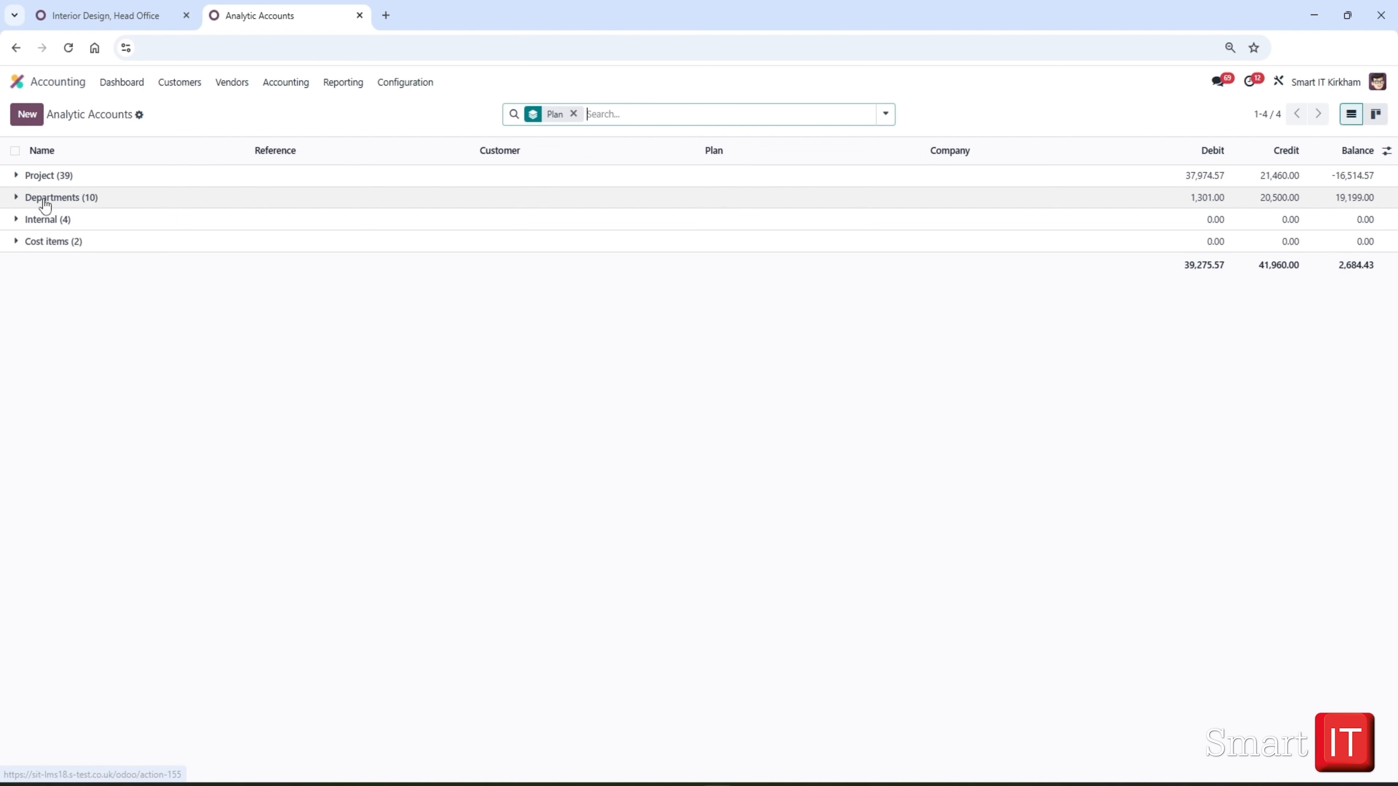
{"action": "left_click", "coordinate": [15, 243]}
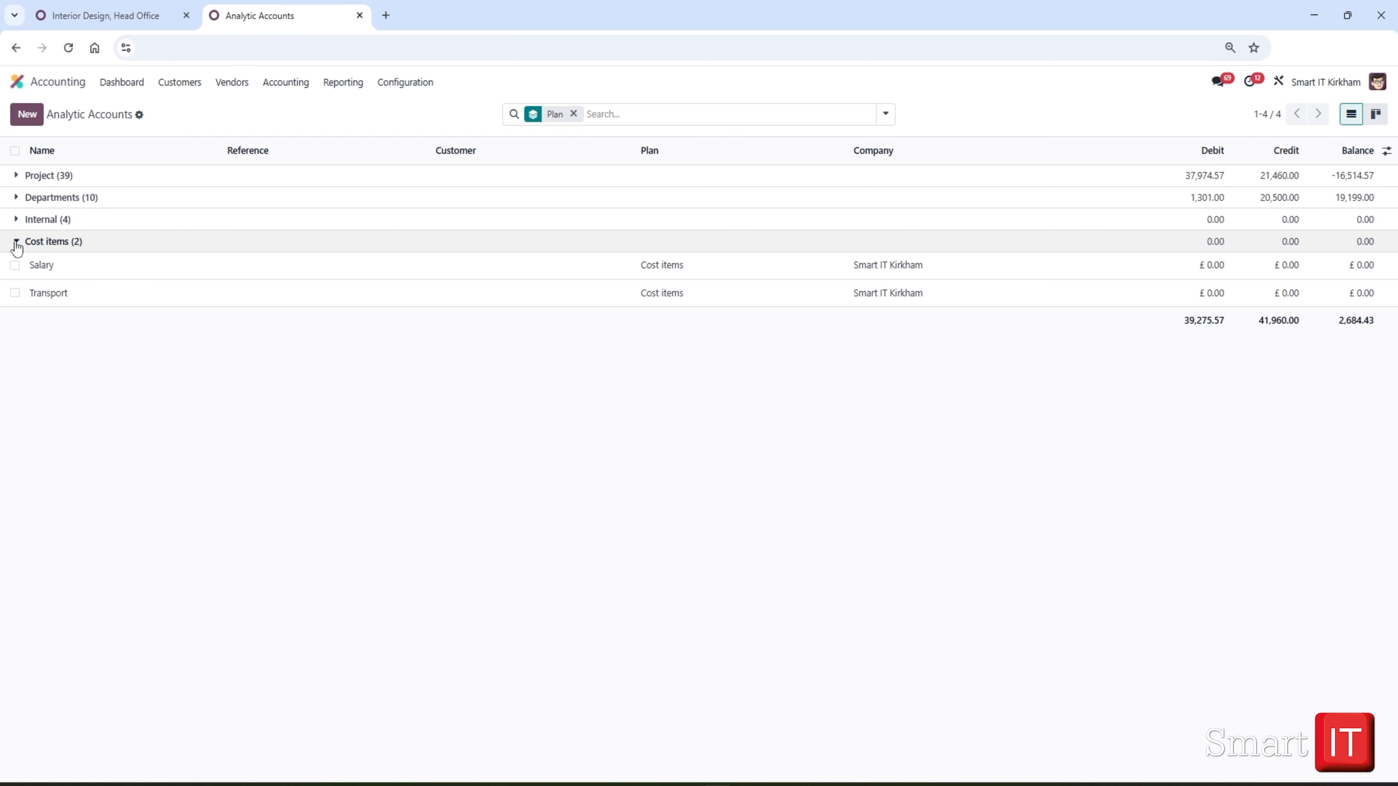
{"action": "left_click", "coordinate": [91, 12]}
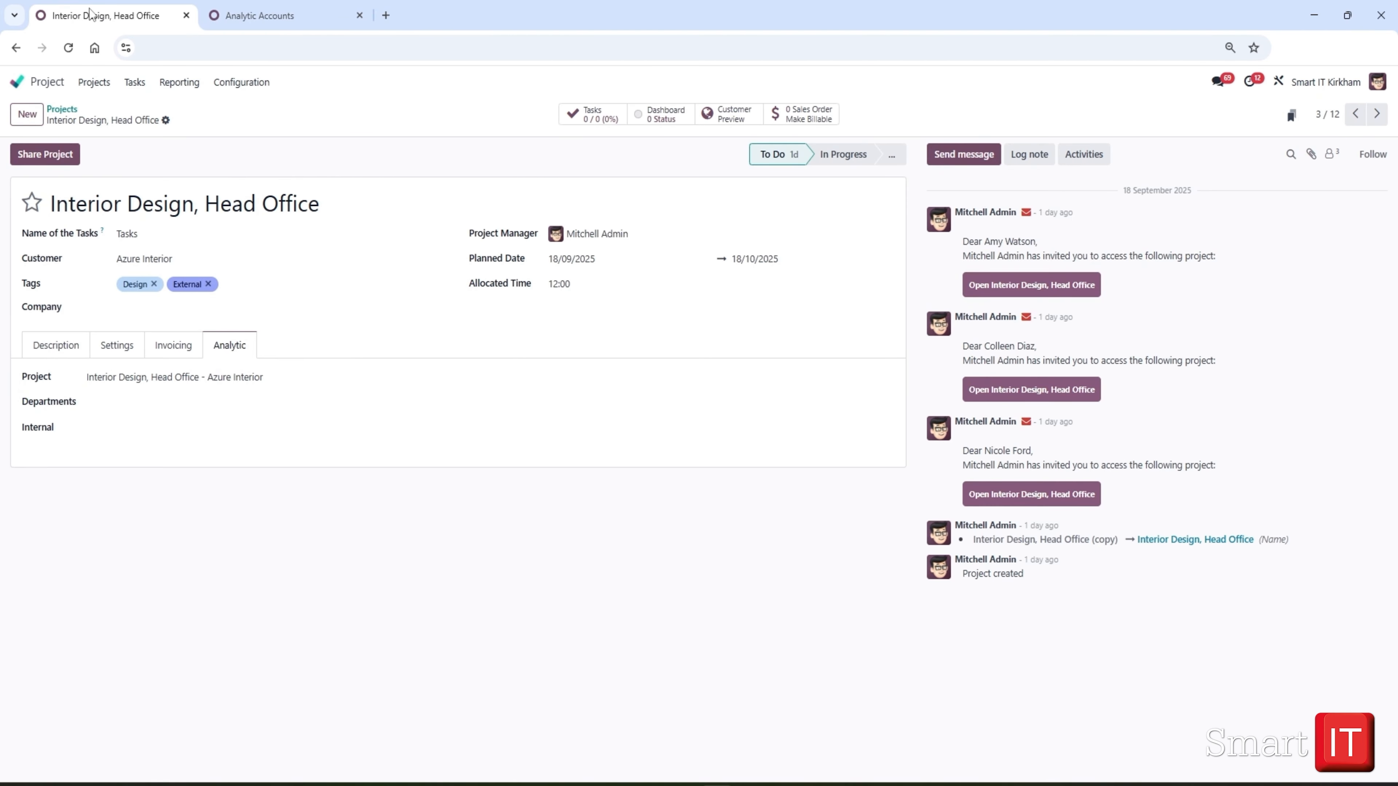
{"action": "left_click", "coordinate": [69, 48]}
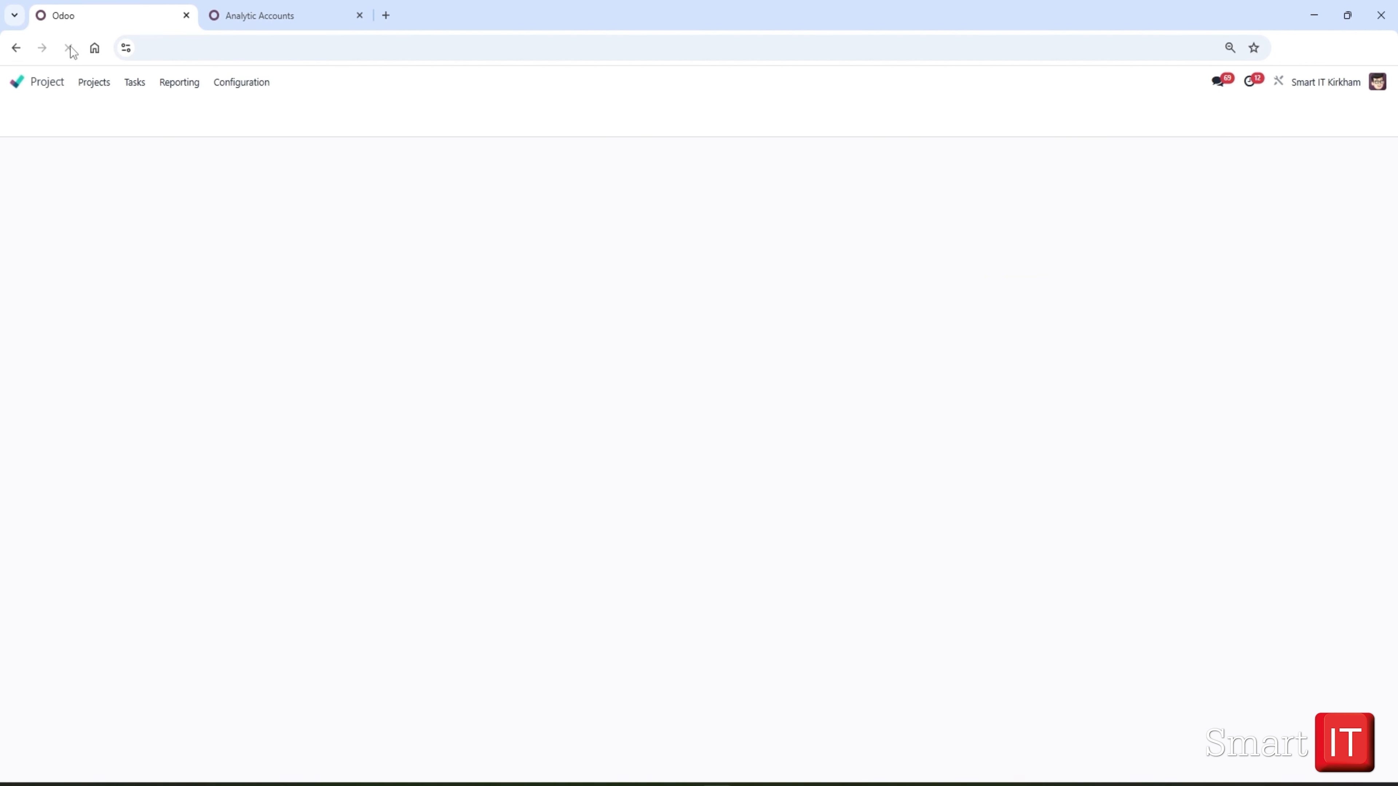
{"action": "left_click", "coordinate": [229, 347]}
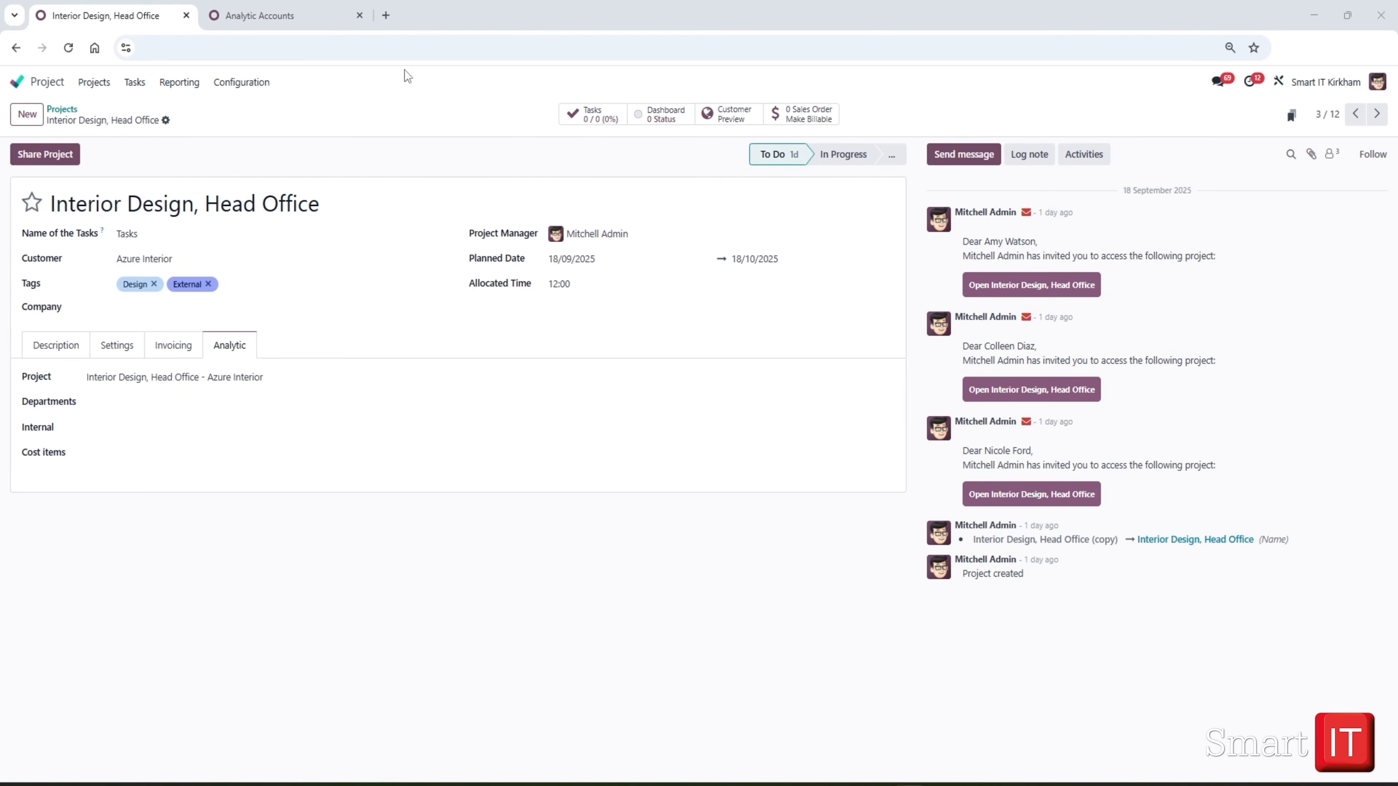
Search the Accounting settings for "bud" to check the Budget Management option.
{"action": "left_click", "coordinate": [275, 18]}
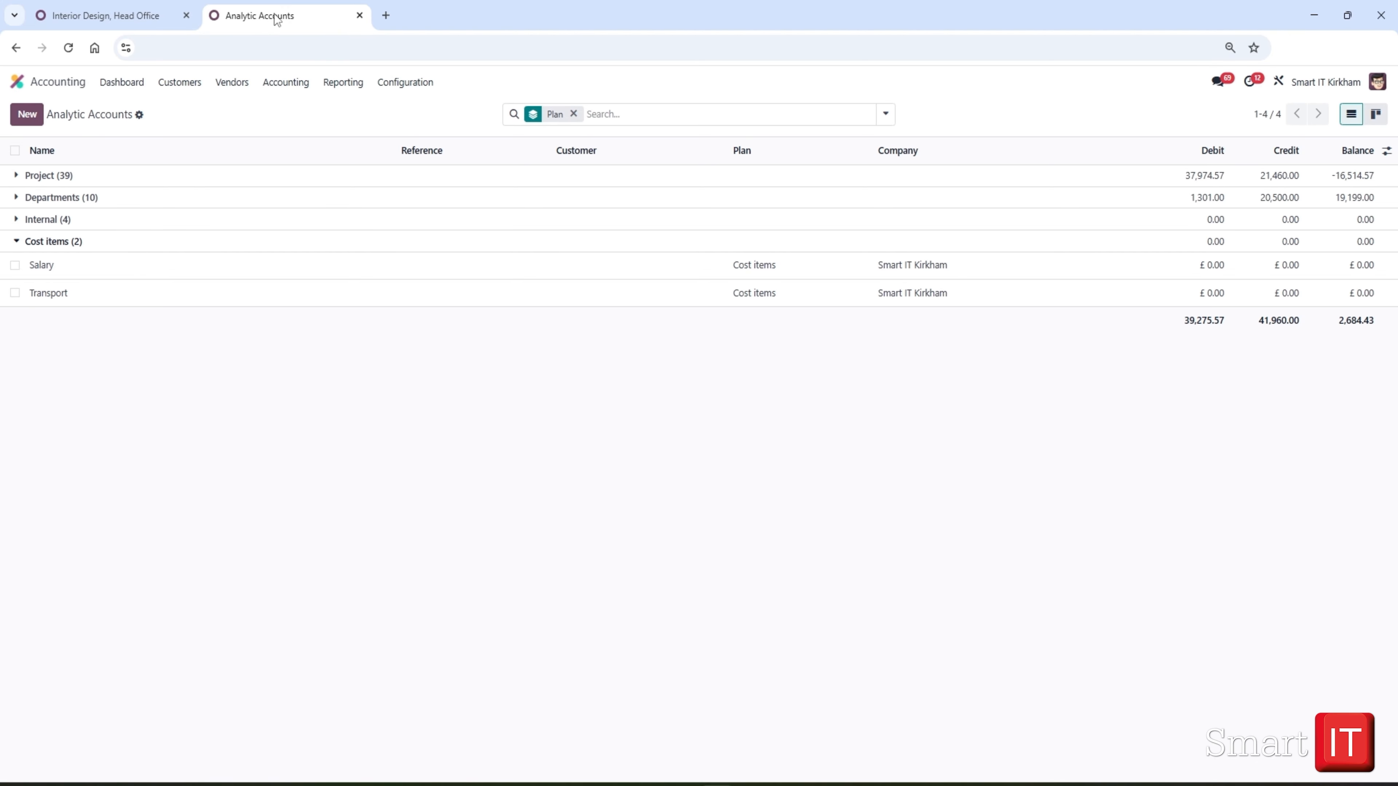
{"action": "left_click", "coordinate": [402, 84]}
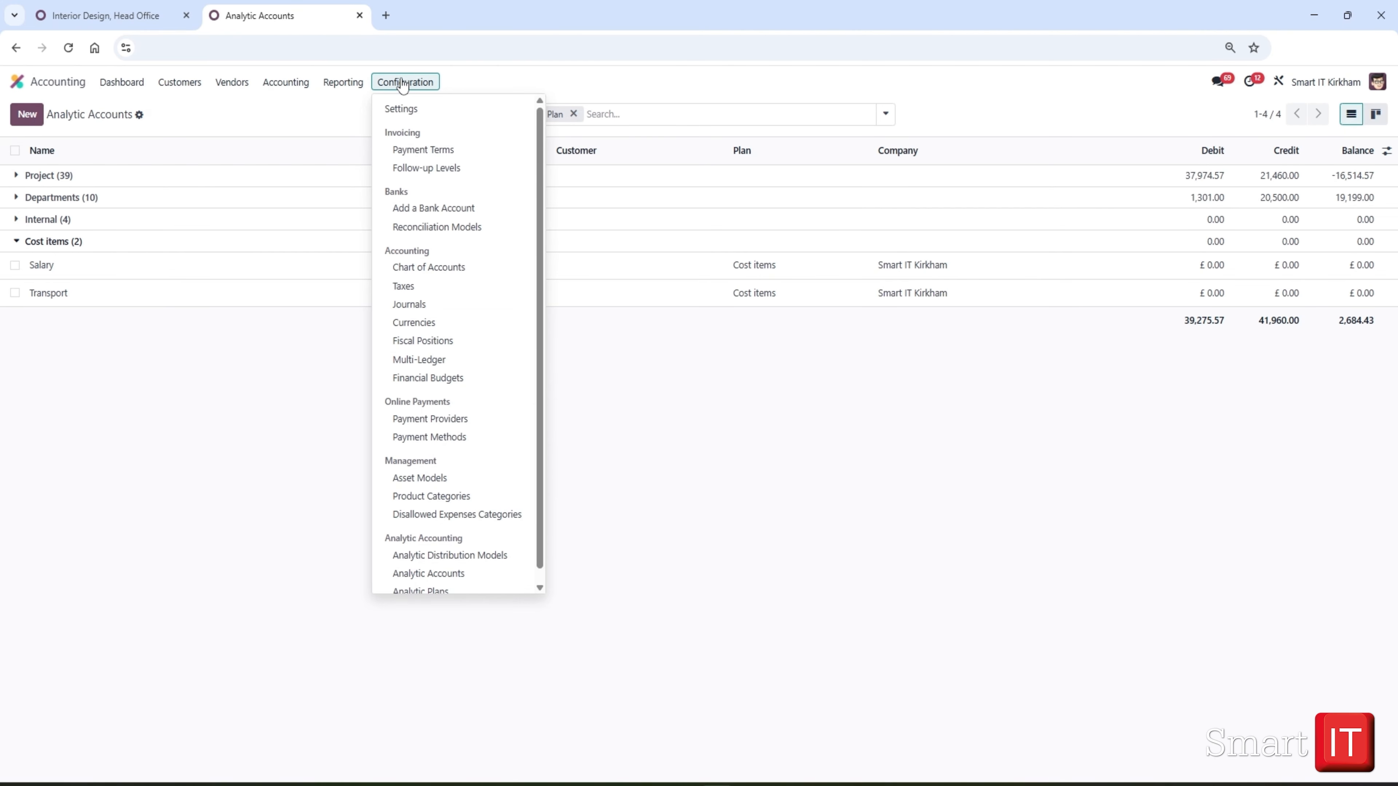
{"action": "left_click", "coordinate": [402, 110]}
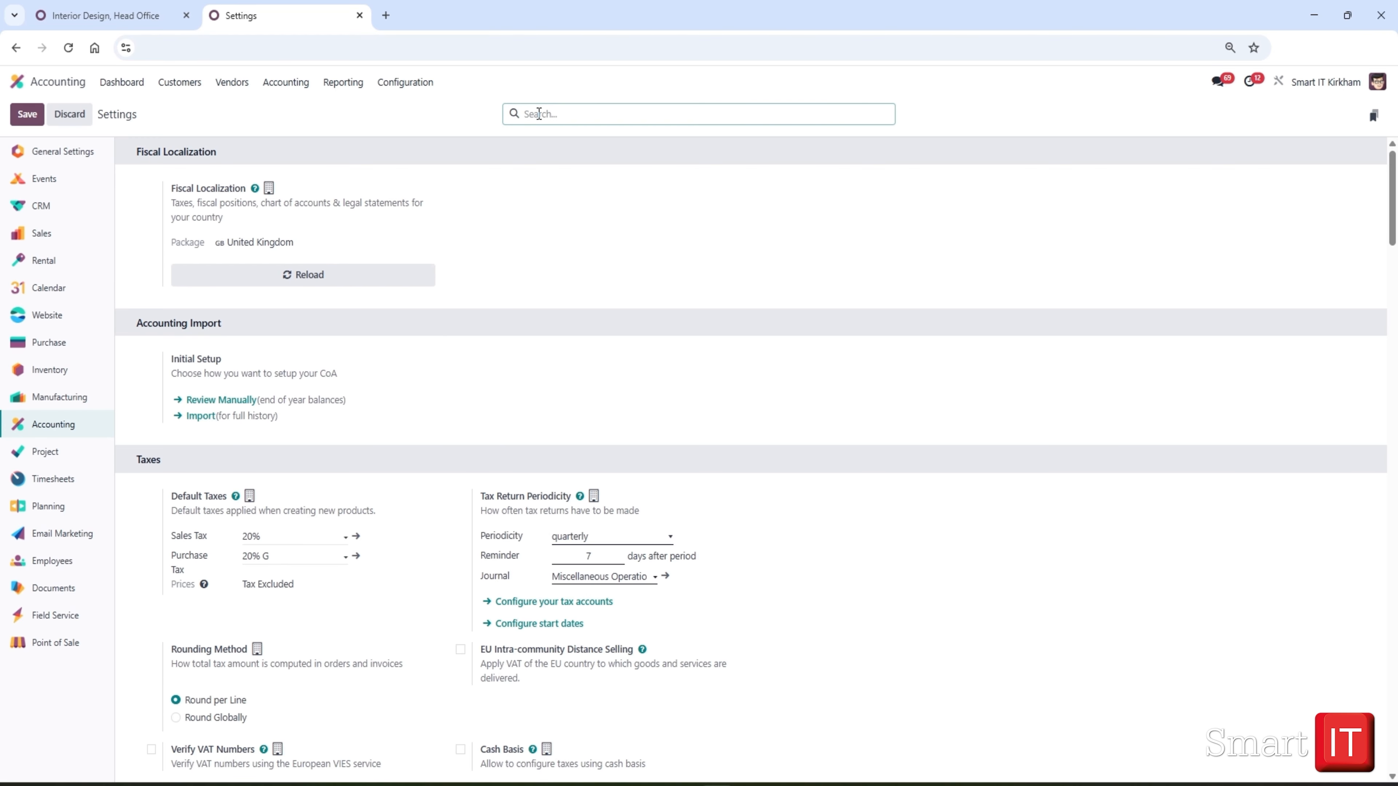
{"action": "type", "text": "bud"}
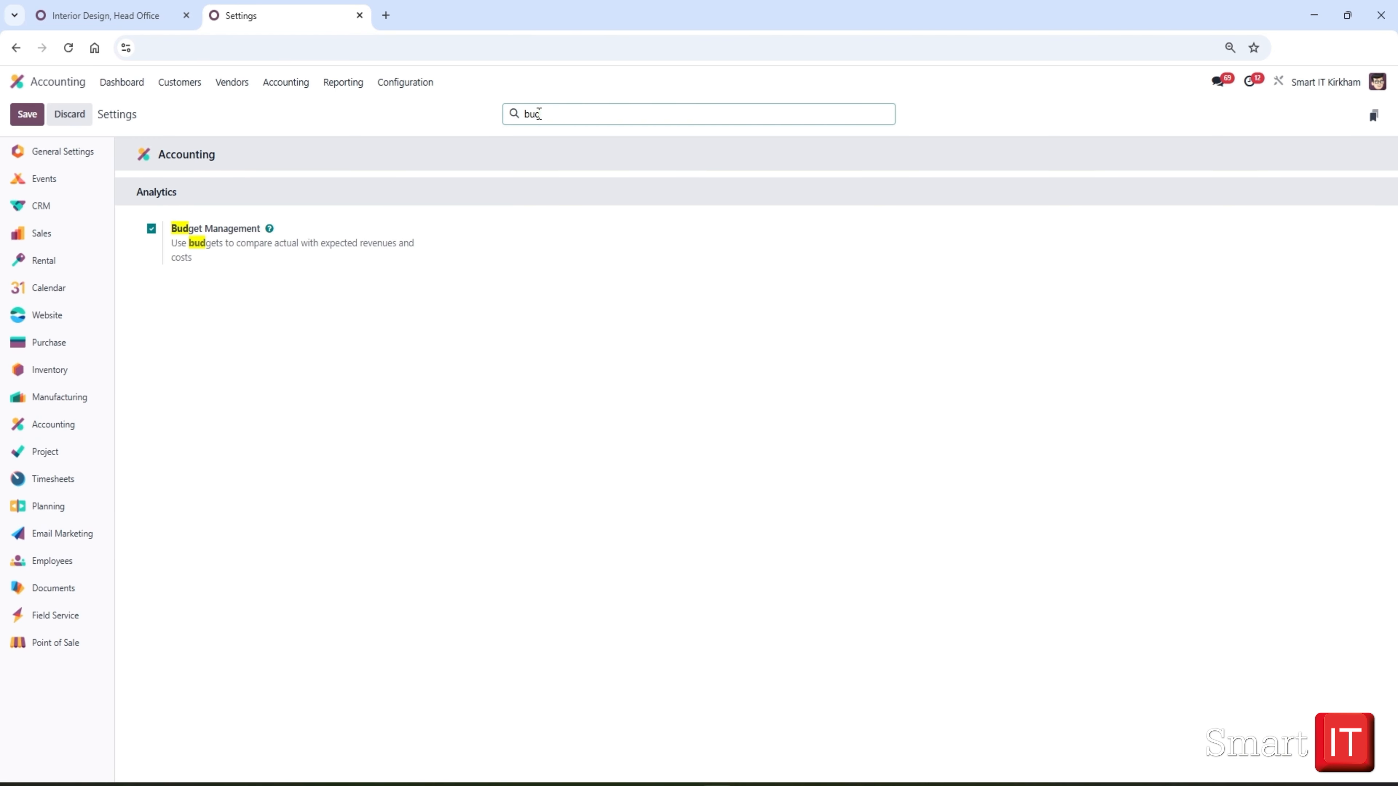
Start a new analytic budget named "Budget 2025: Interior Design", keeping Expense as the budget type.
{"action": "left_click", "coordinate": [283, 87]}
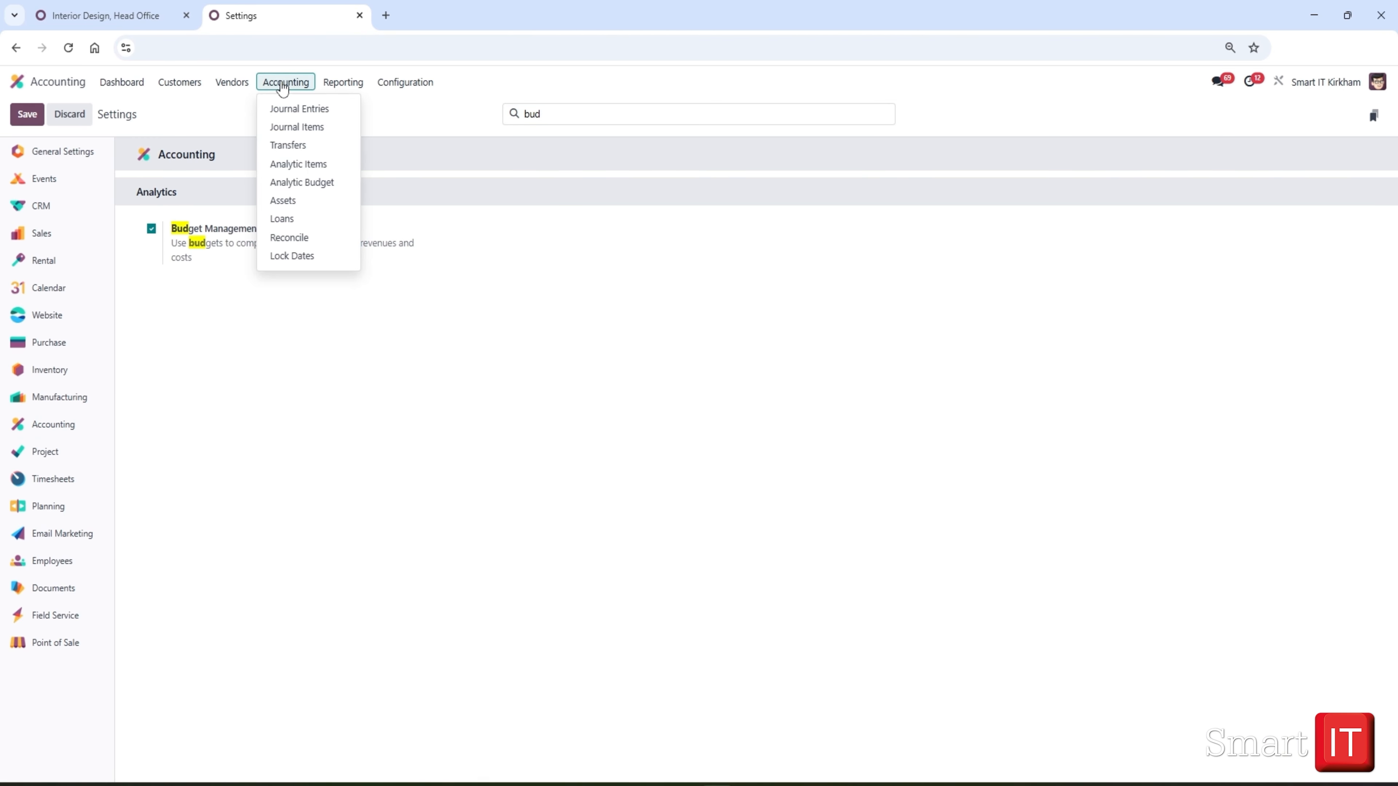
{"action": "left_click", "coordinate": [303, 187]}
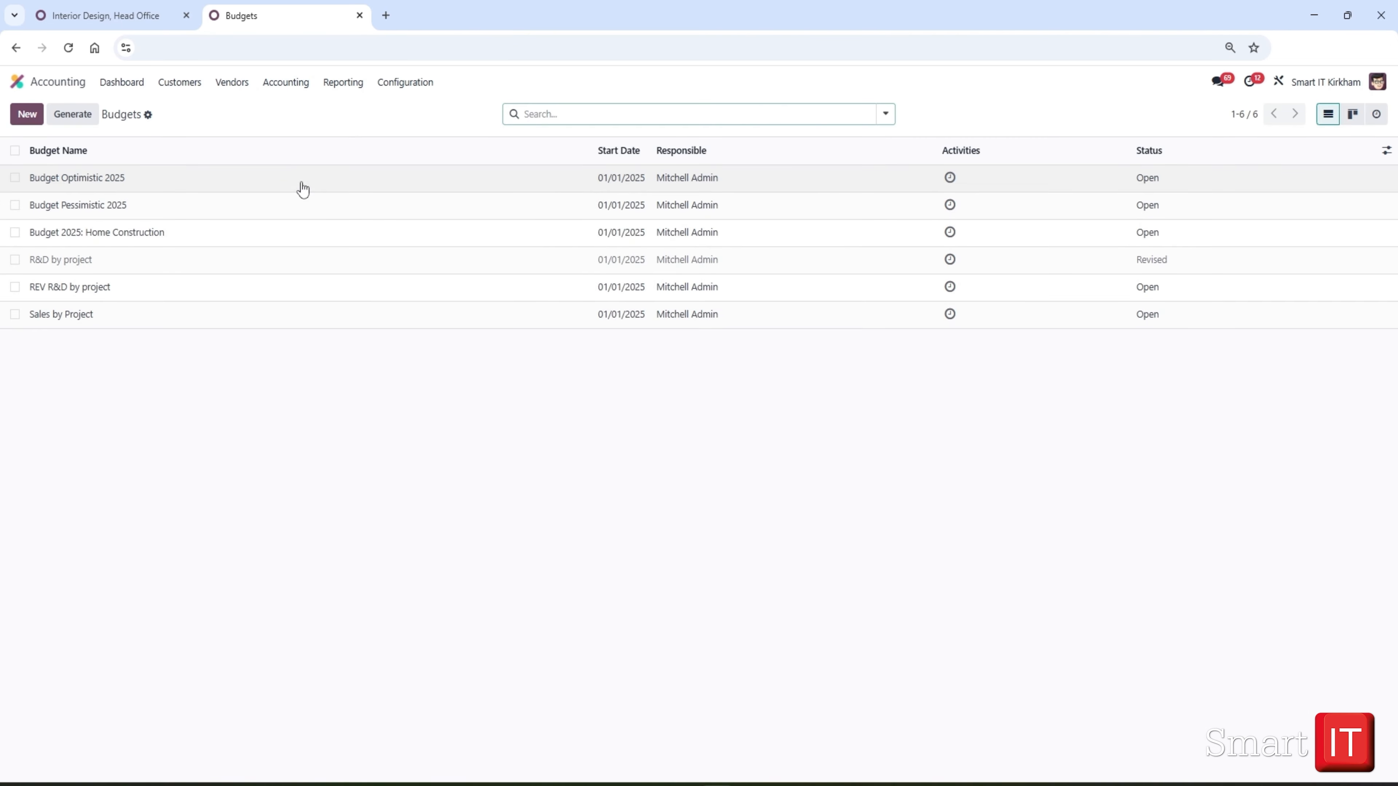
{"action": "left_click", "coordinate": [26, 114]}
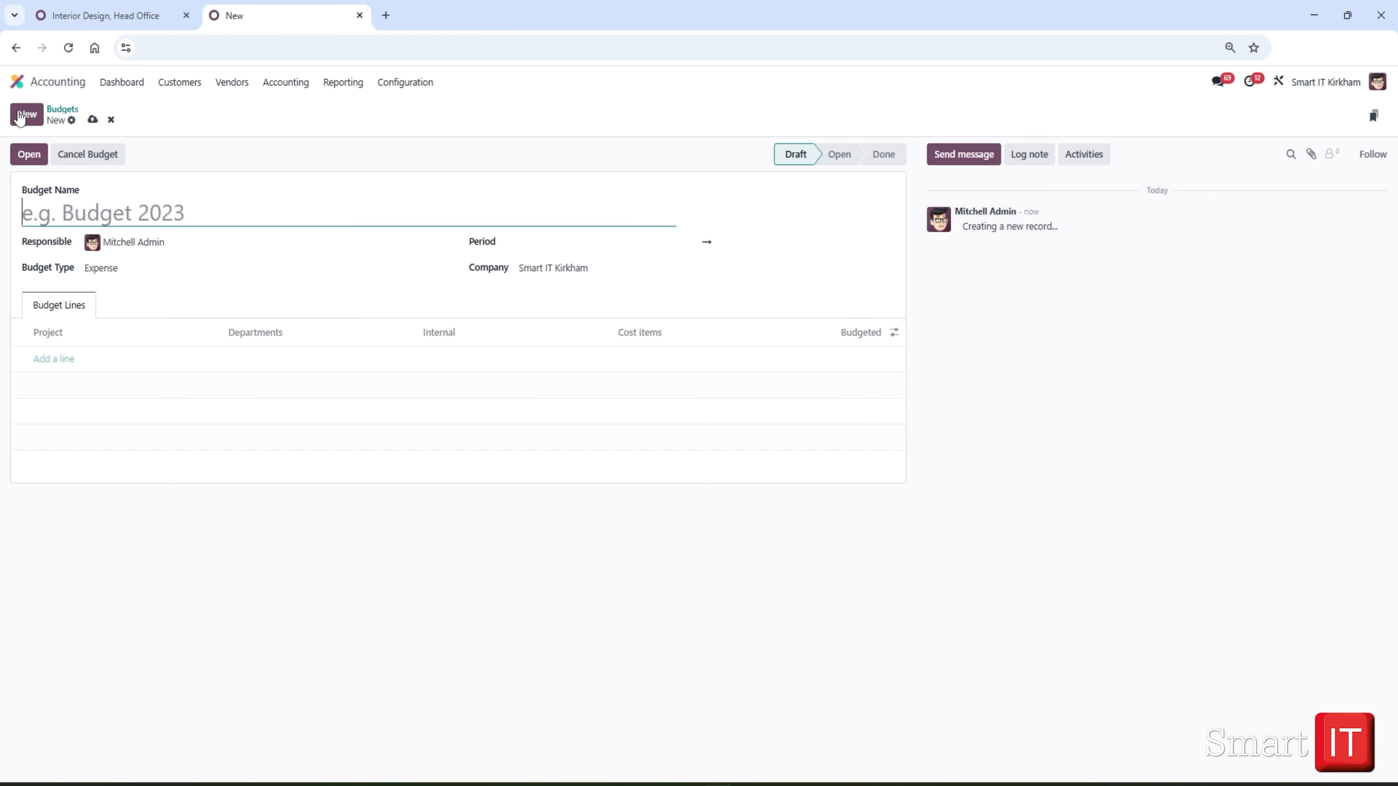
{"action": "type", "text": "Budget 2025: Interior Design"}
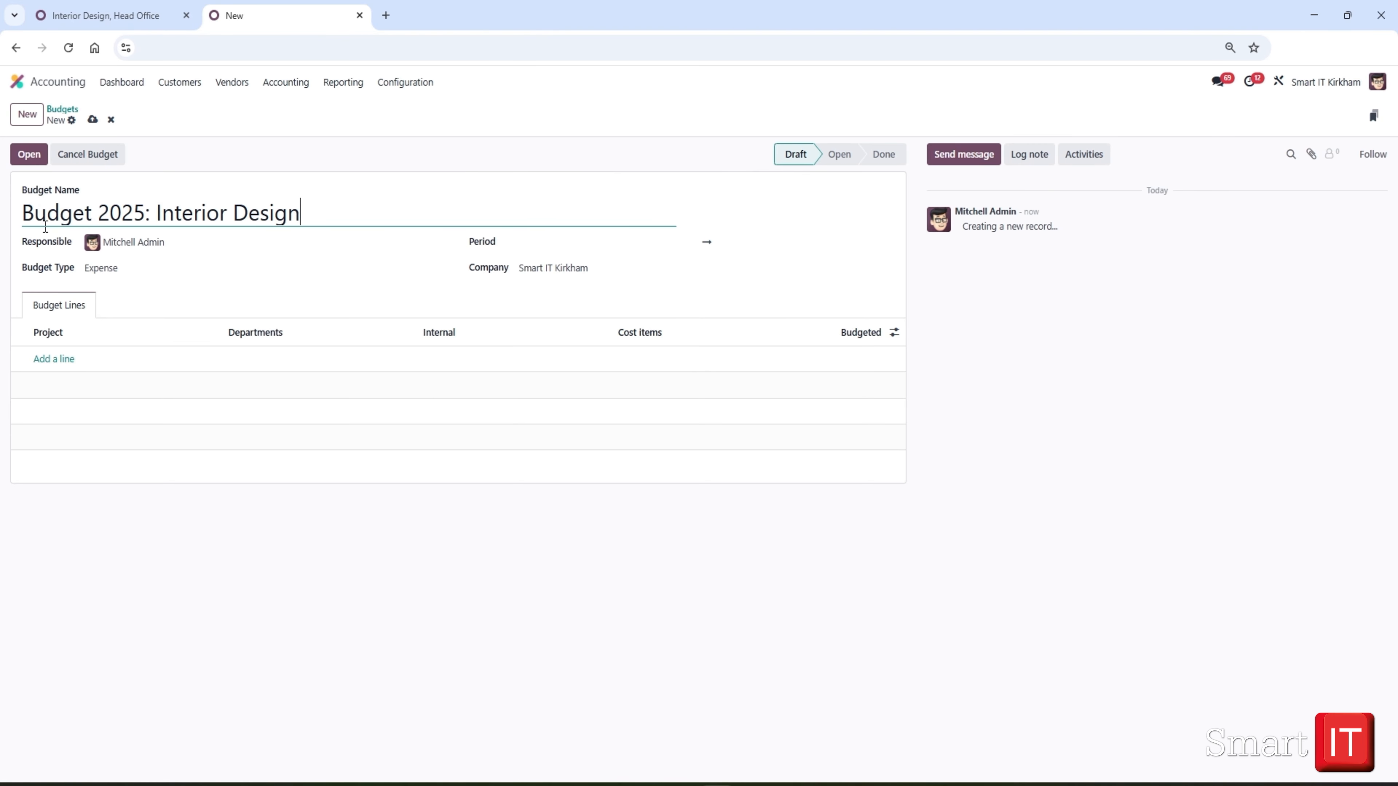
{"action": "left_click", "coordinate": [139, 270]}
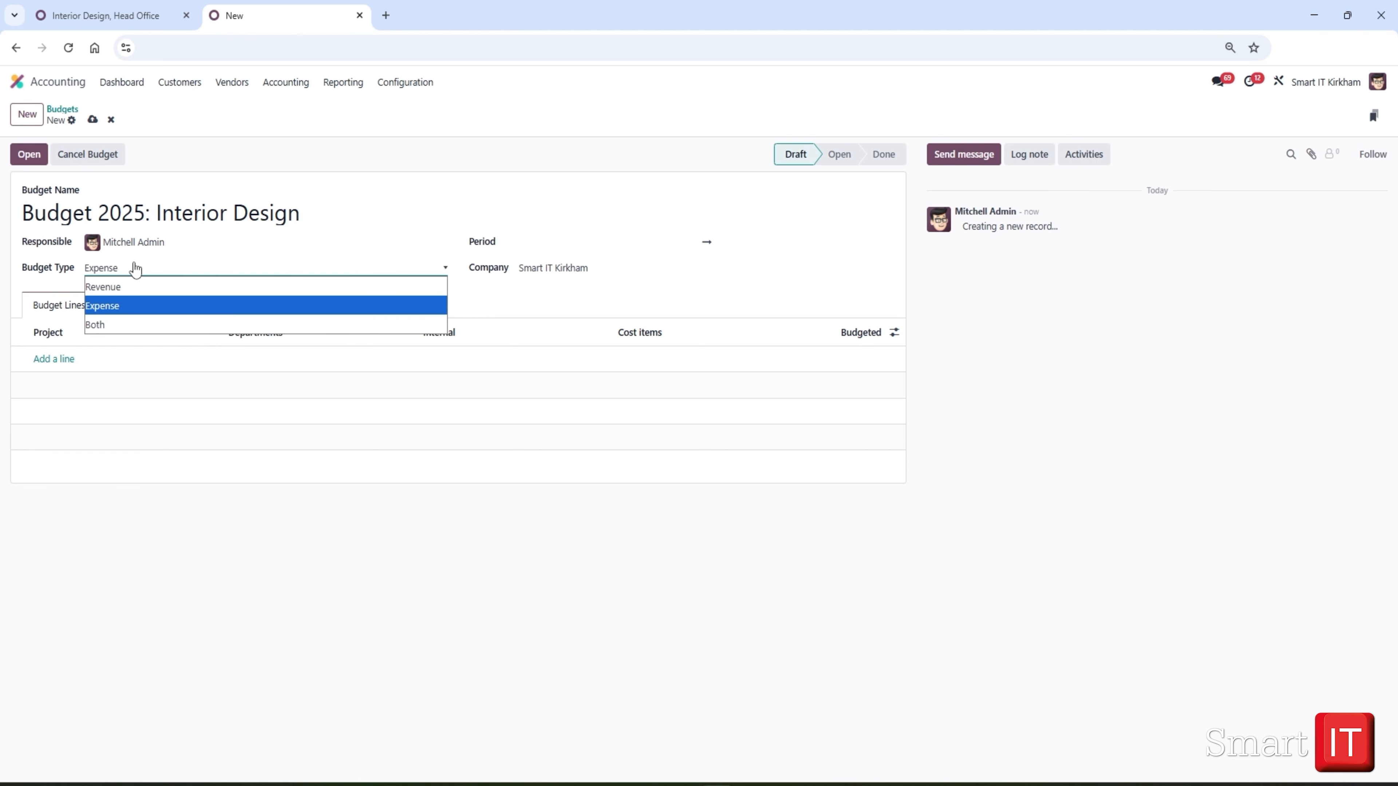
Set the budget period from 18/09/2025 to 18/10/2025 and save the budget.
{"action": "left_click", "coordinate": [521, 245]}
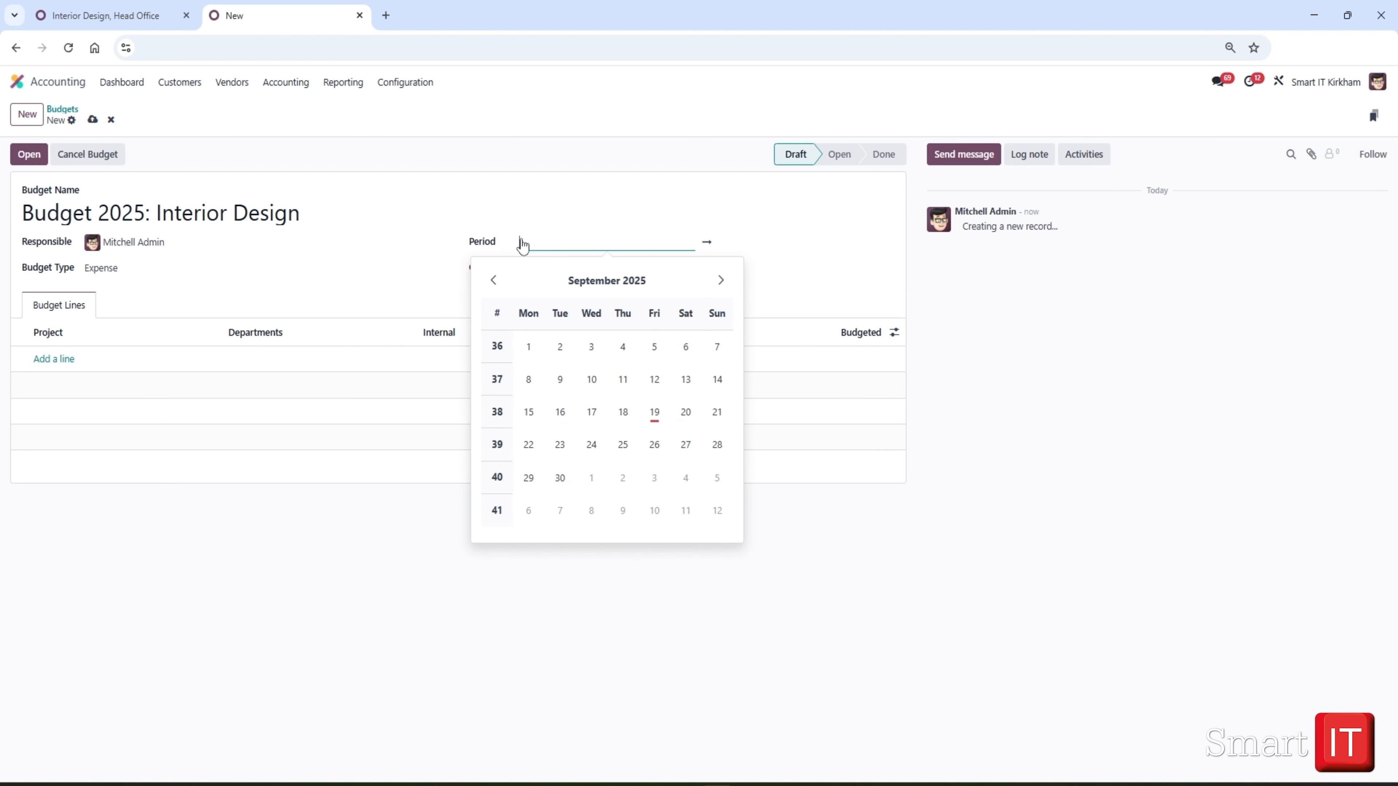
{"action": "left_click", "coordinate": [627, 414]}
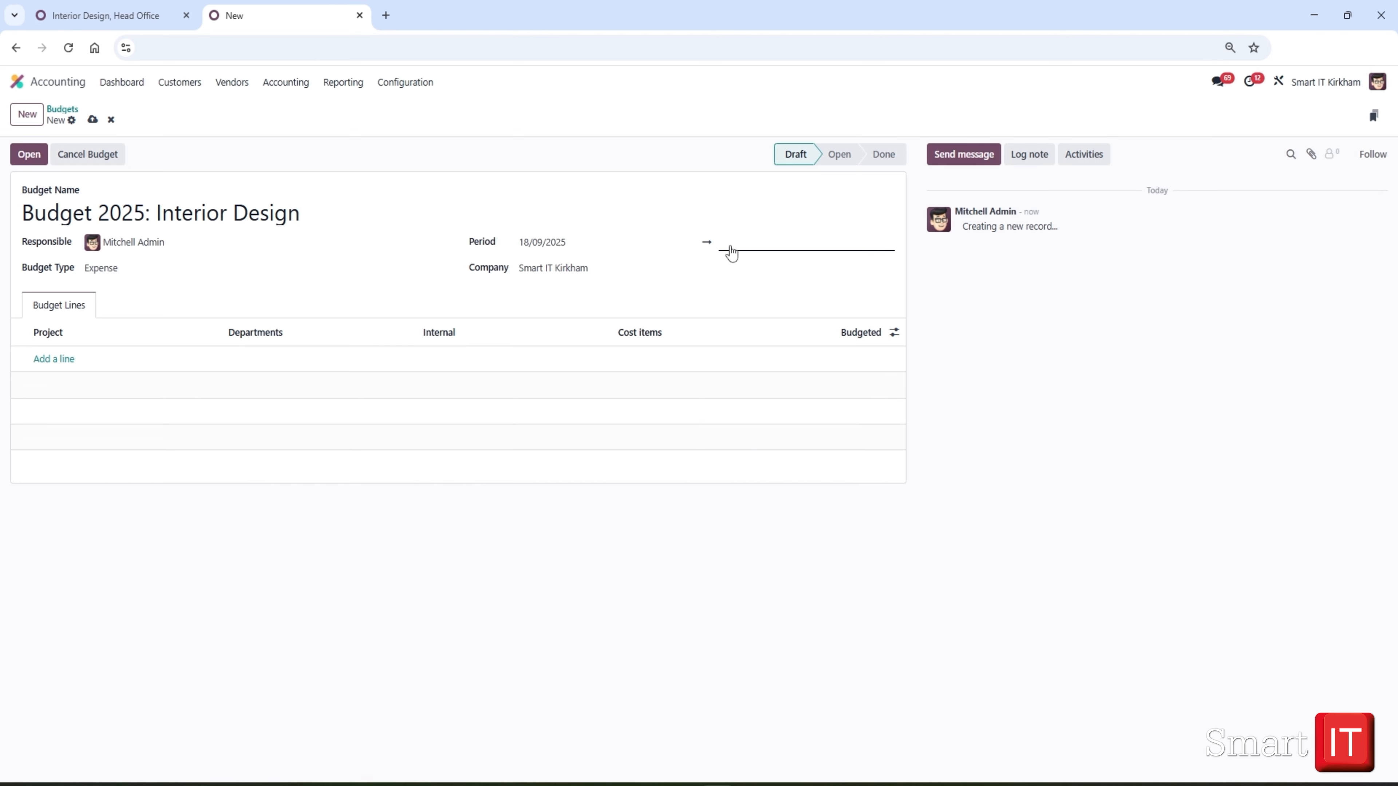
{"action": "left_click", "coordinate": [734, 245]}
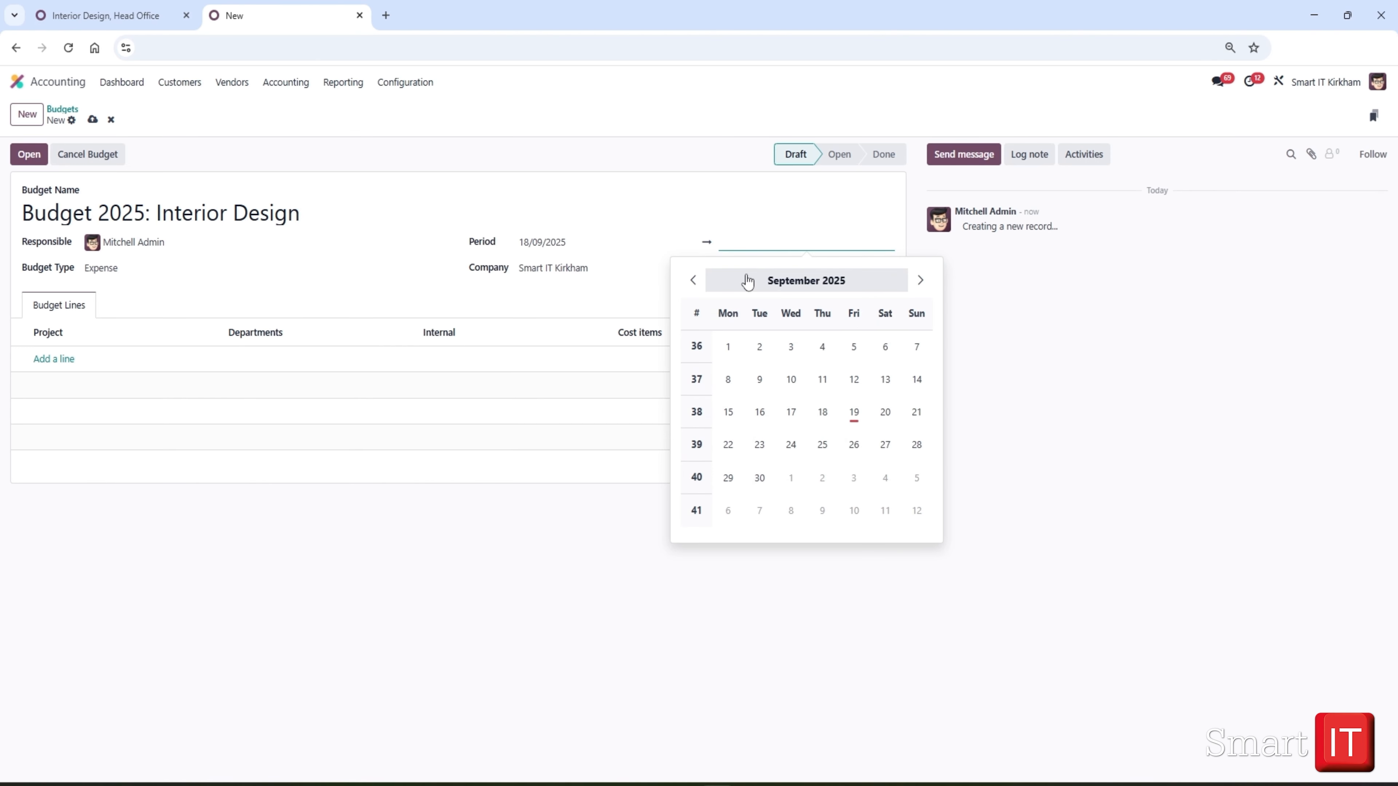
{"action": "left_click", "coordinate": [920, 280]}
{"action": "left_click", "coordinate": [886, 412]}
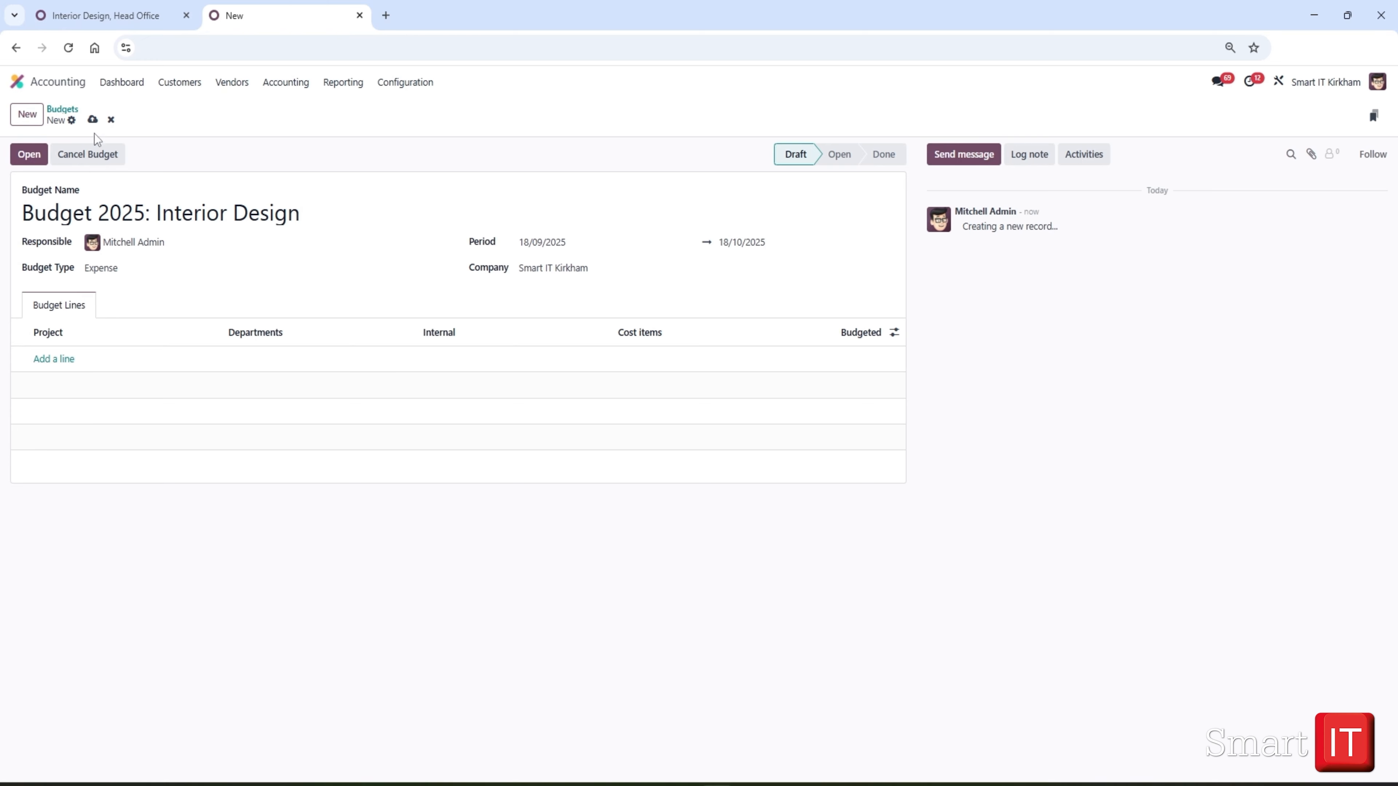
{"action": "left_click", "coordinate": [93, 119]}
Add a budget line for the project Interior Design, Head Office - Azure Interior and the Production department.
{"action": "left_click", "coordinate": [50, 358]}
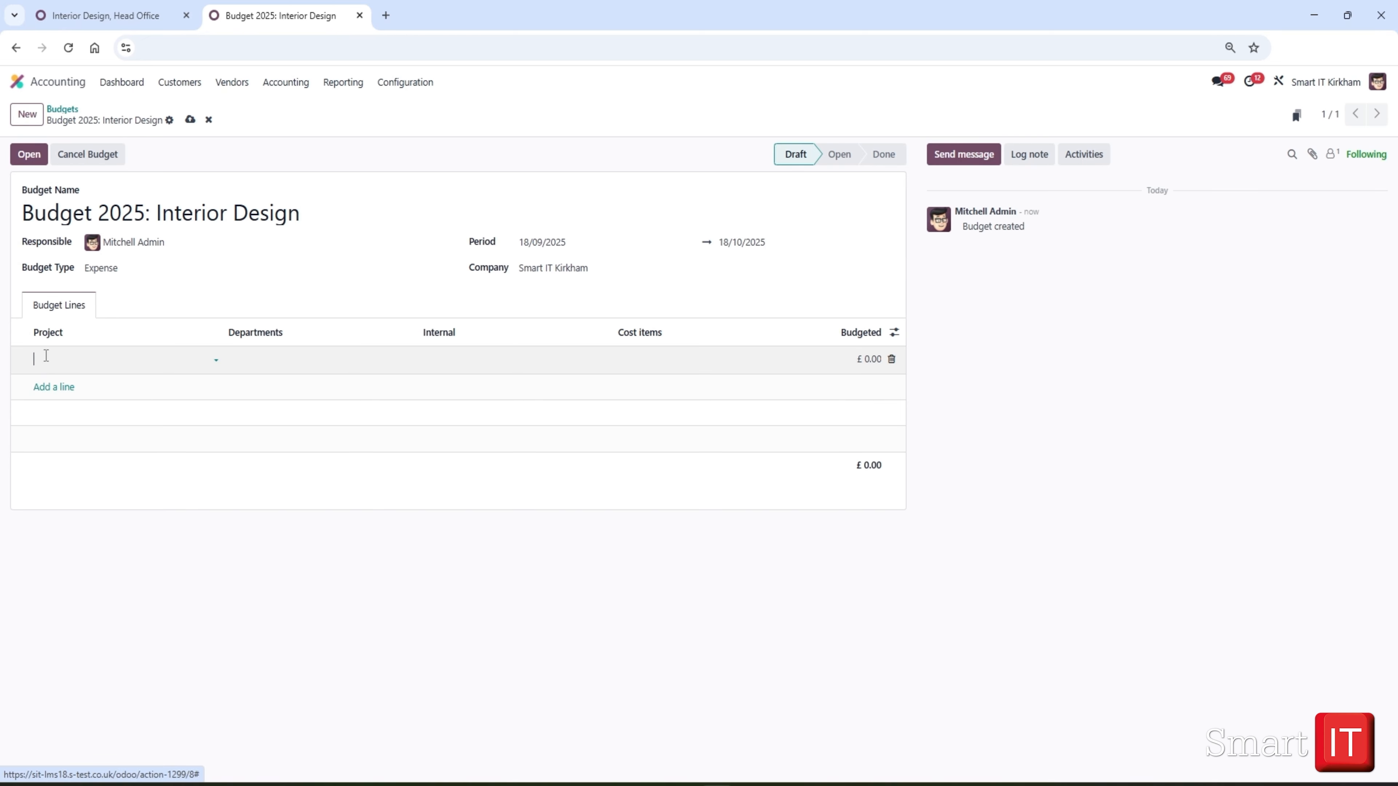
{"action": "type", "text": "inter"}
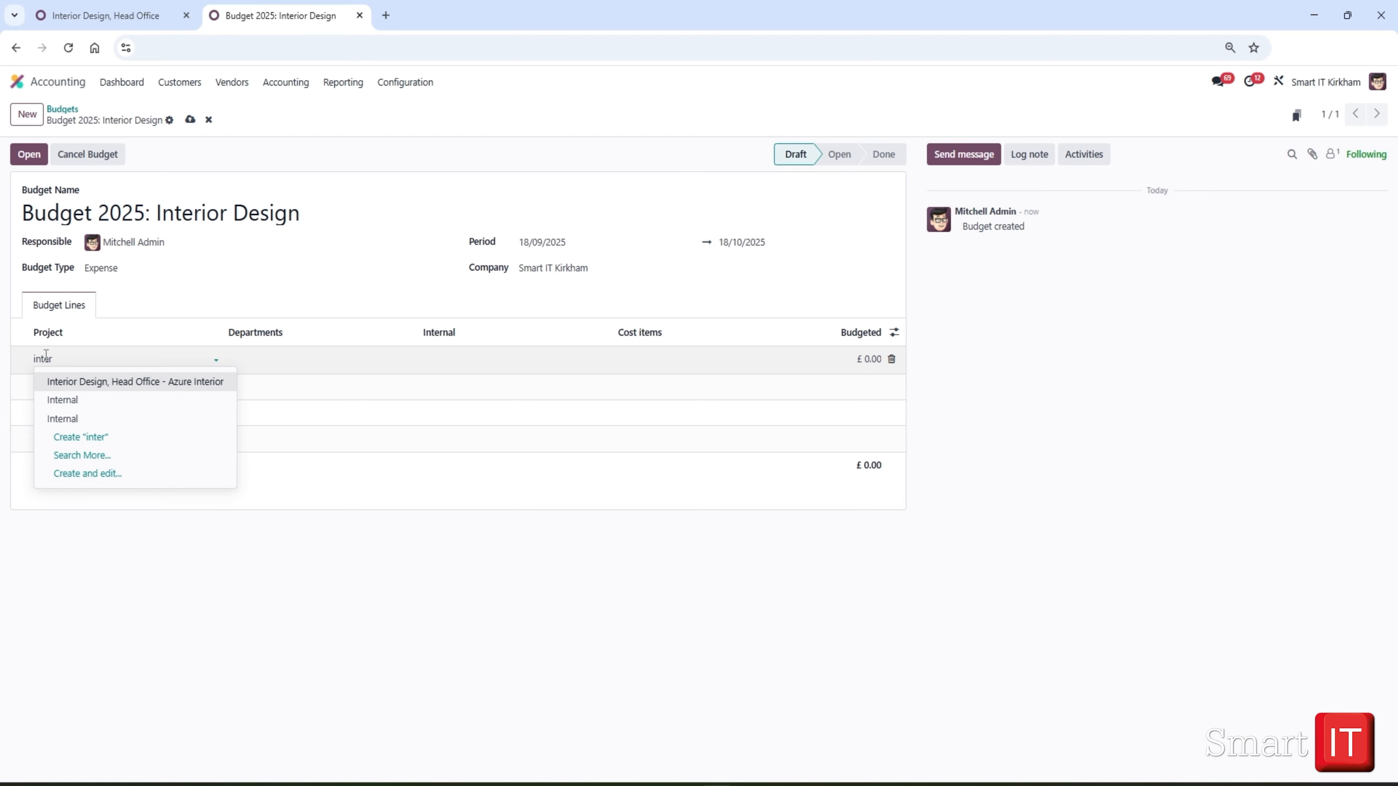
{"action": "key", "text": "Return"}
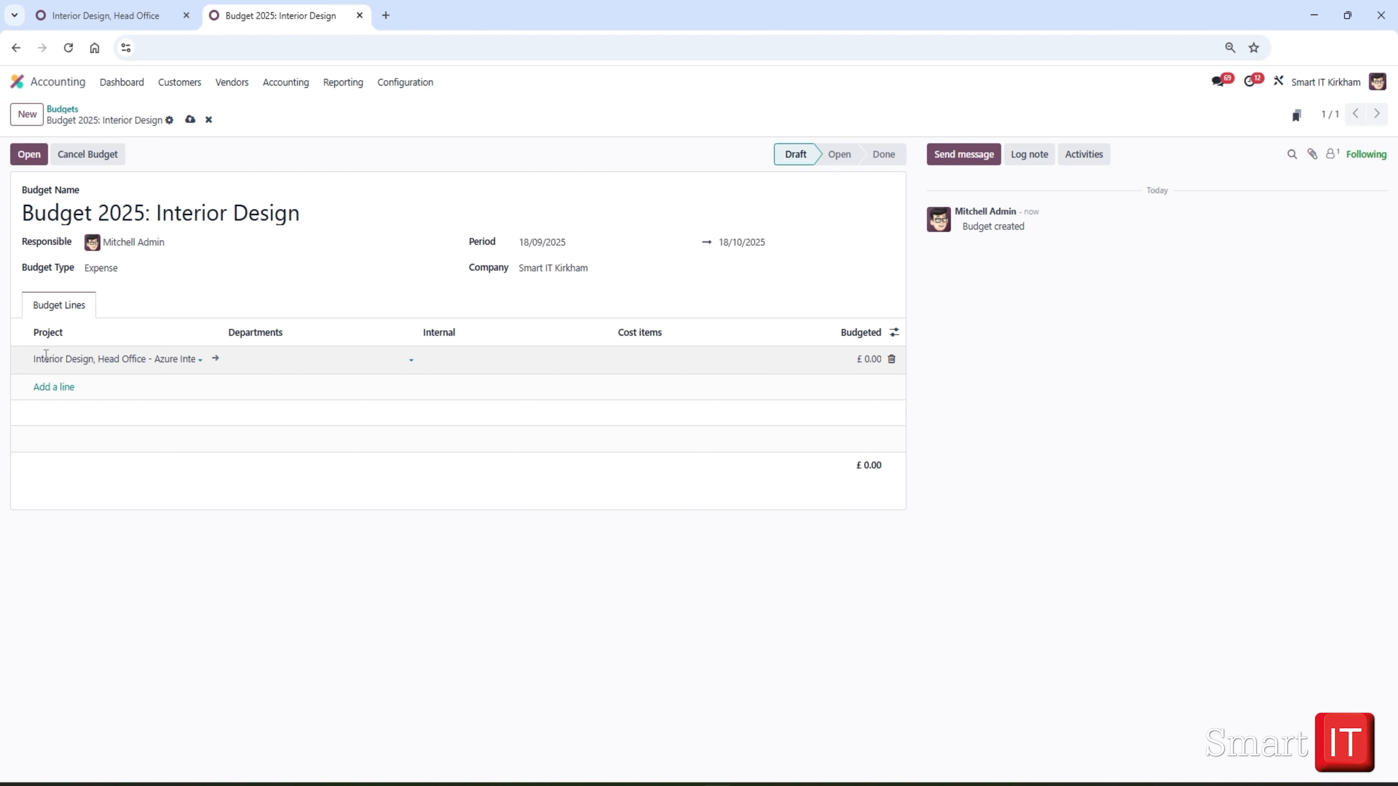
{"action": "left_click", "coordinate": [380, 356]}
{"action": "type", "text": "pro"}
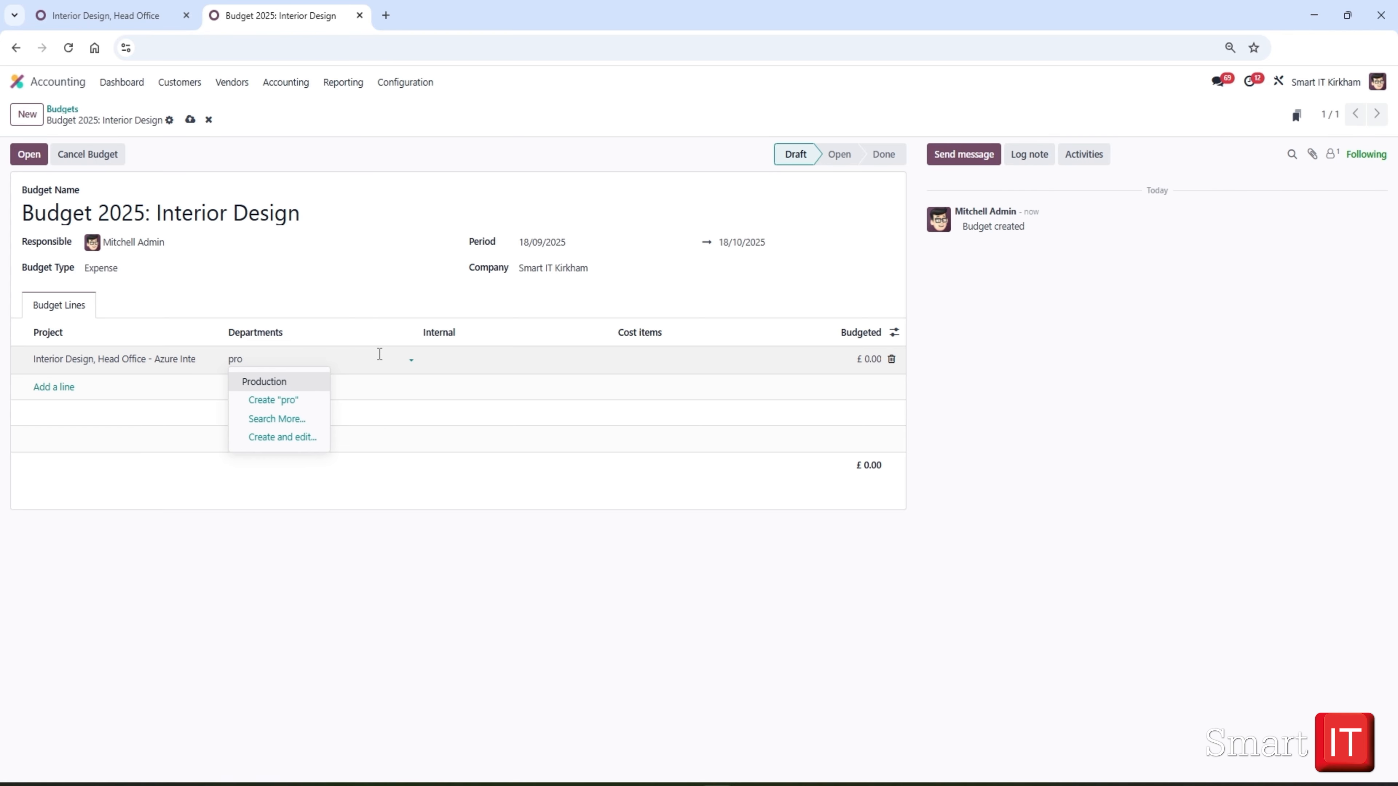
{"action": "key", "text": "Return"}
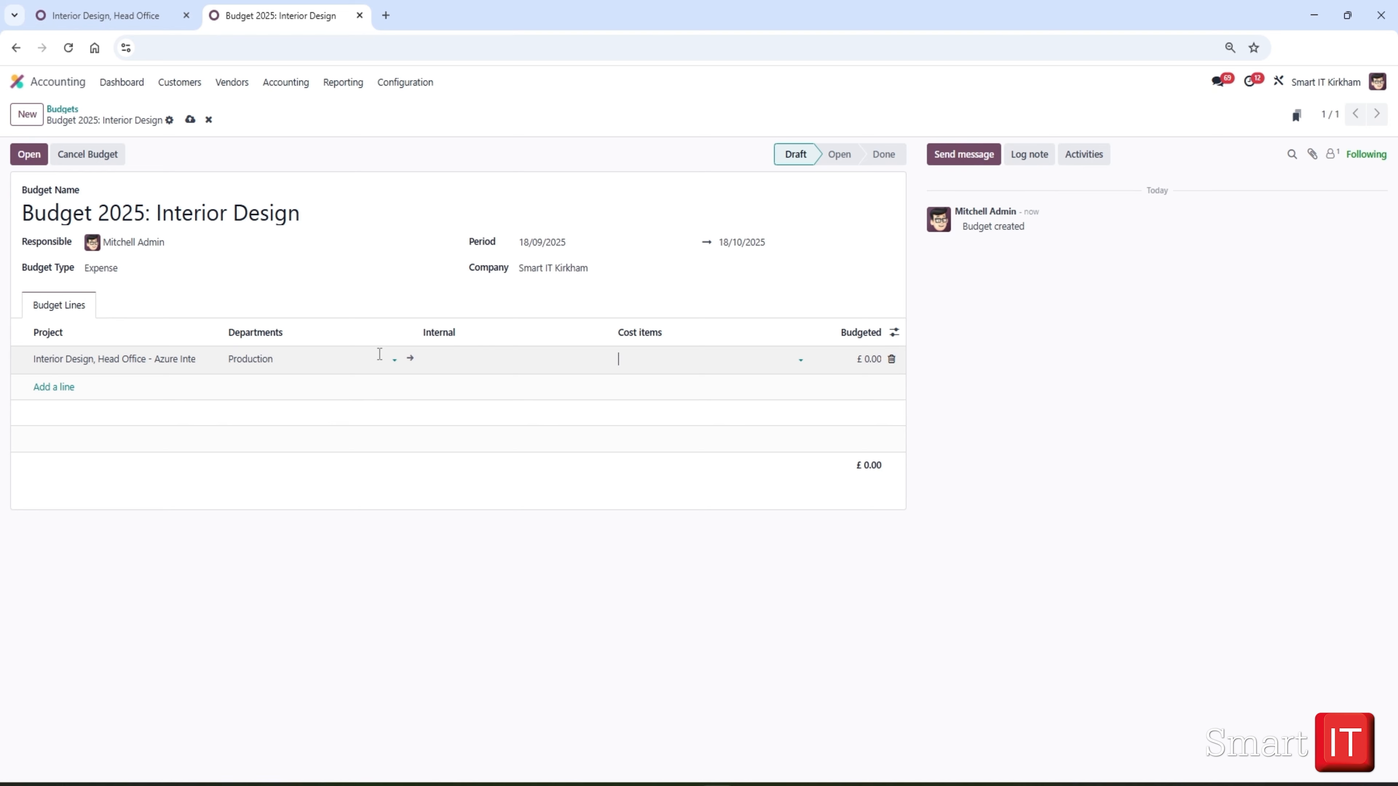
Set the budget line's cost item to Salary and its budgeted amount to 10,000.
{"action": "type", "text": "Sala"}
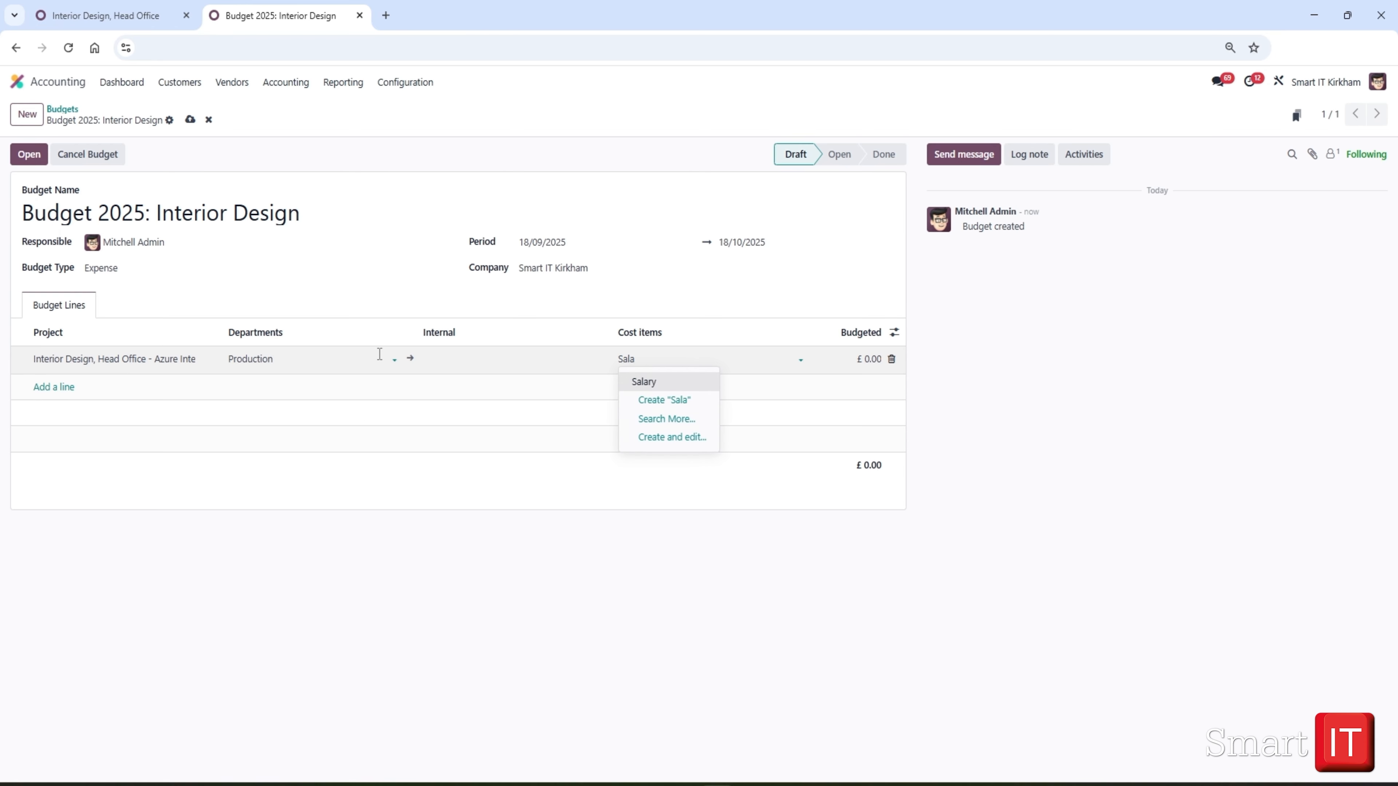
{"action": "key", "text": "Return"}
{"action": "left_click", "coordinate": [872, 359]}
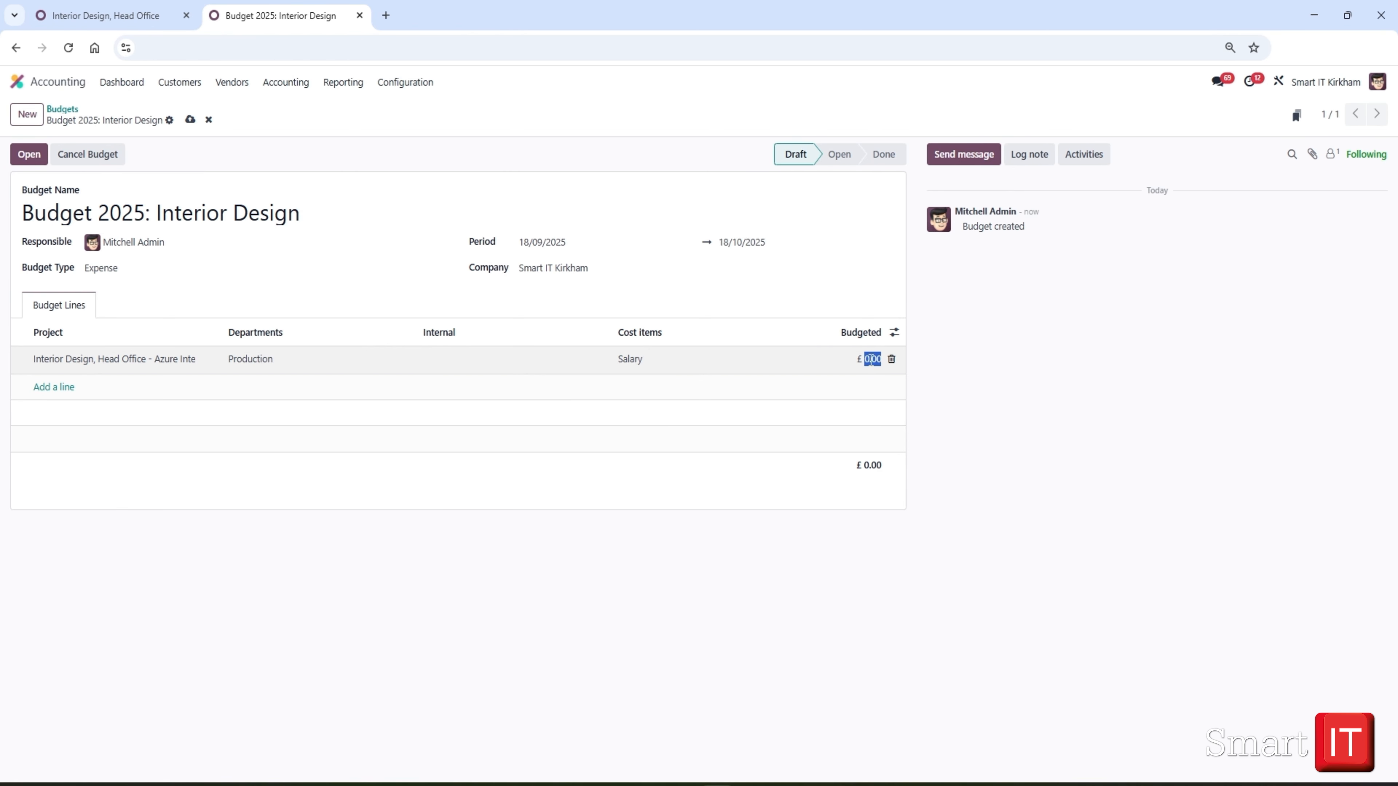
{"action": "type", "text": "10,000"}
{"action": "left_click", "coordinate": [916, 340]}
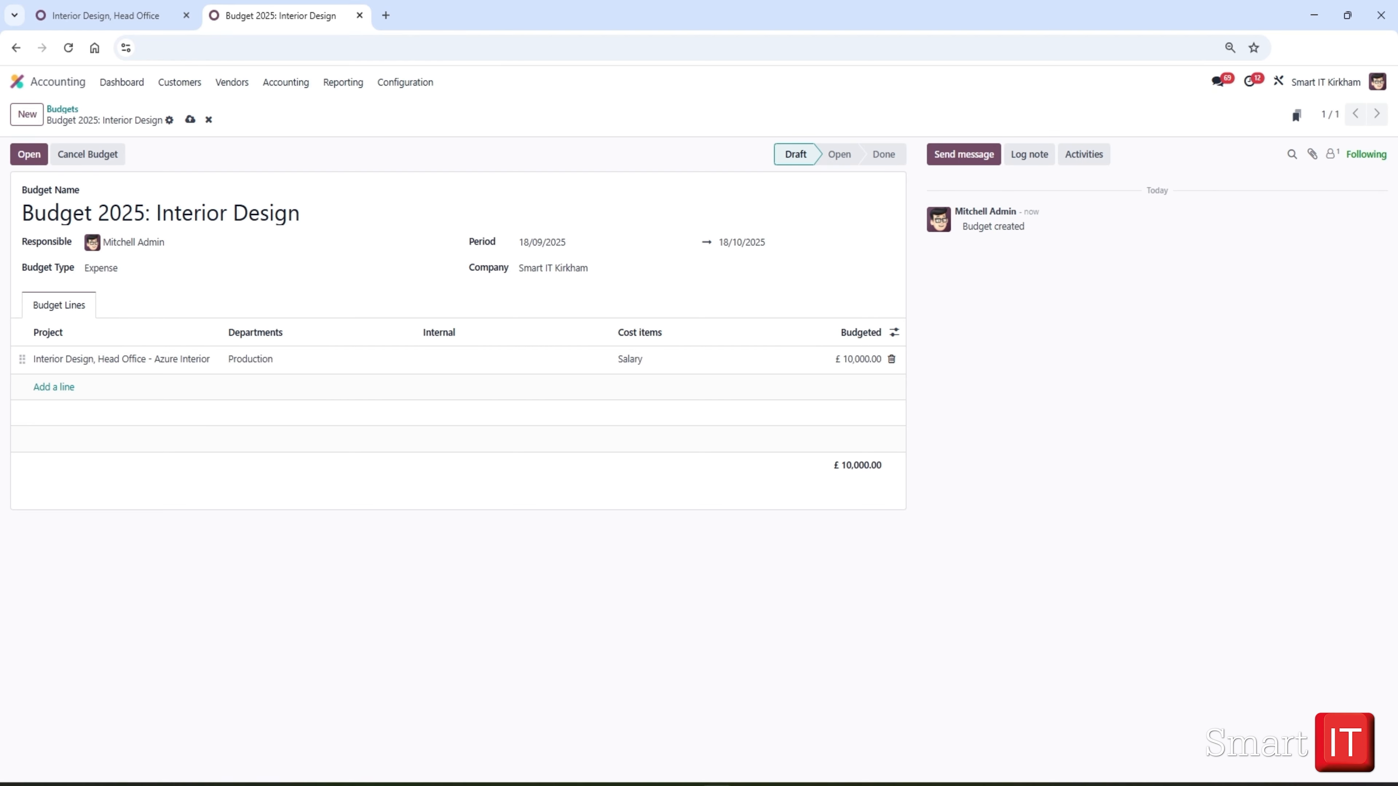